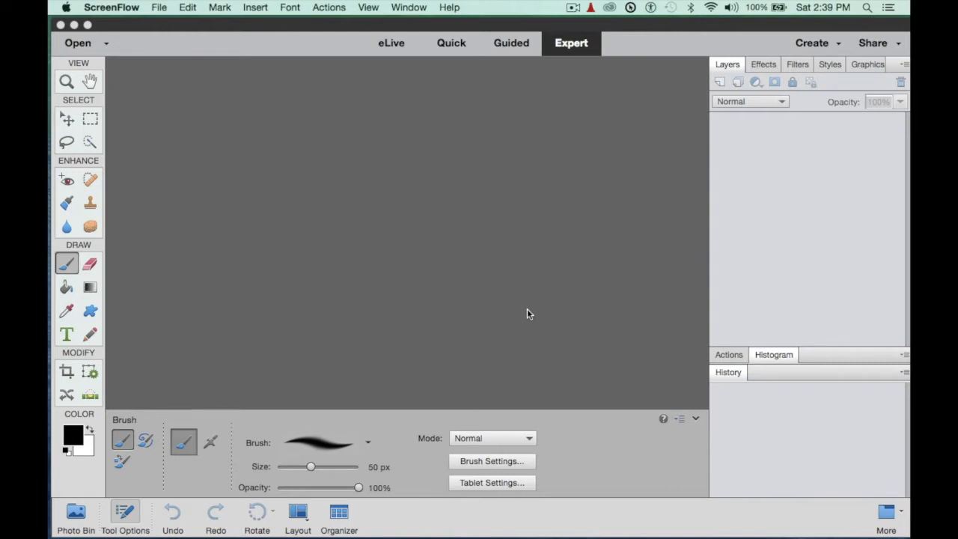
# Open "refine edge black hair image.jpg" and "black hair new background.jpg" together from the refine edge practice images folder.
pyautogui.click(438, 254)
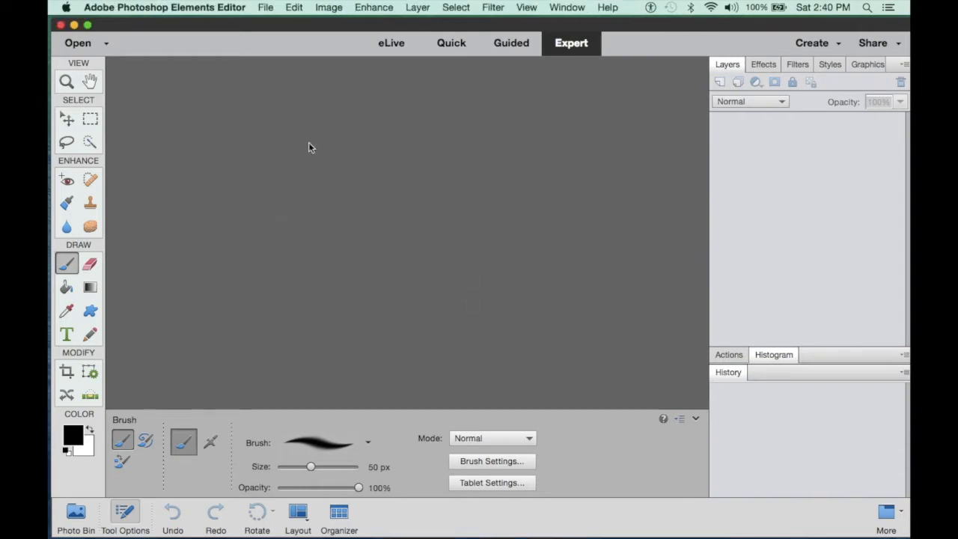
pyautogui.click(265, 8)
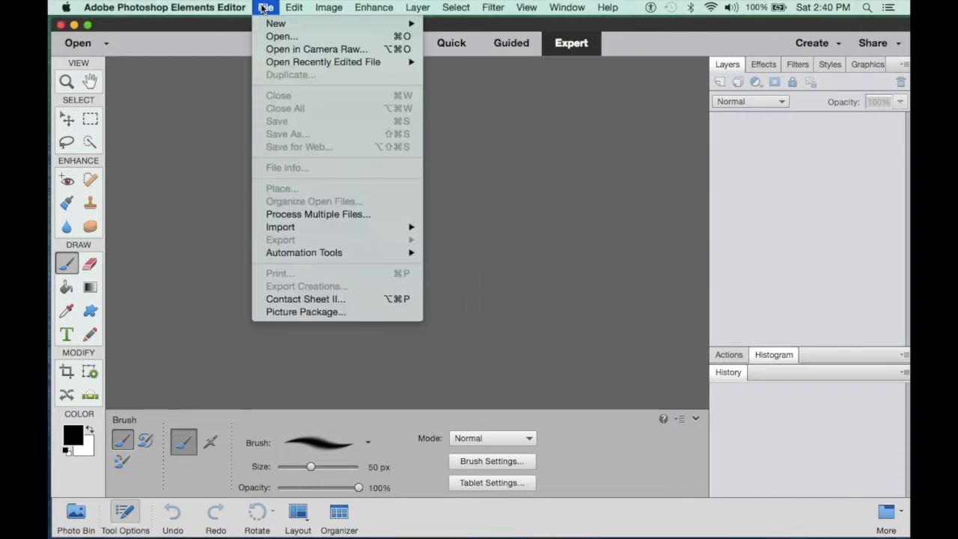
pyautogui.click(281, 37)
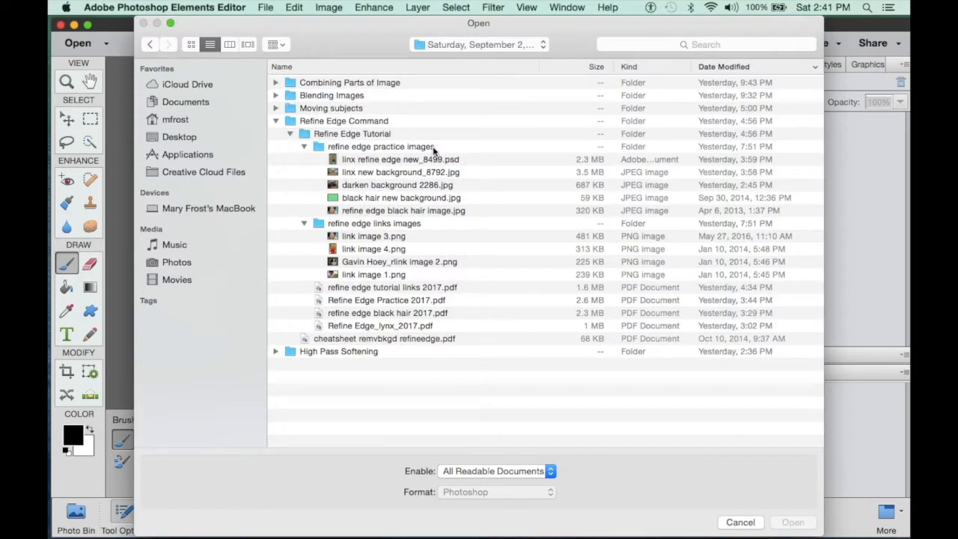
pyautogui.click(358, 210)
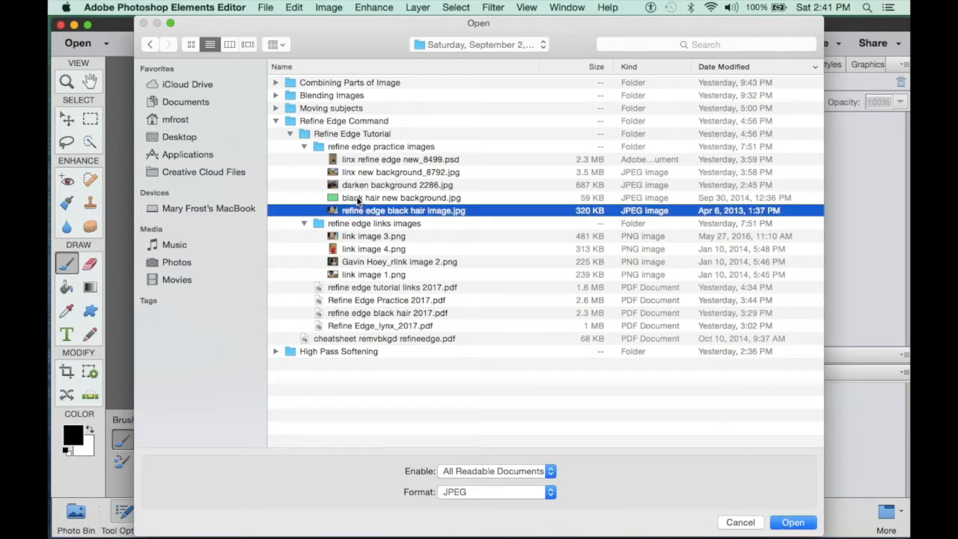
pyautogui.keyDown('shift'); pyautogui.click(358, 199); pyautogui.keyUp('shift')
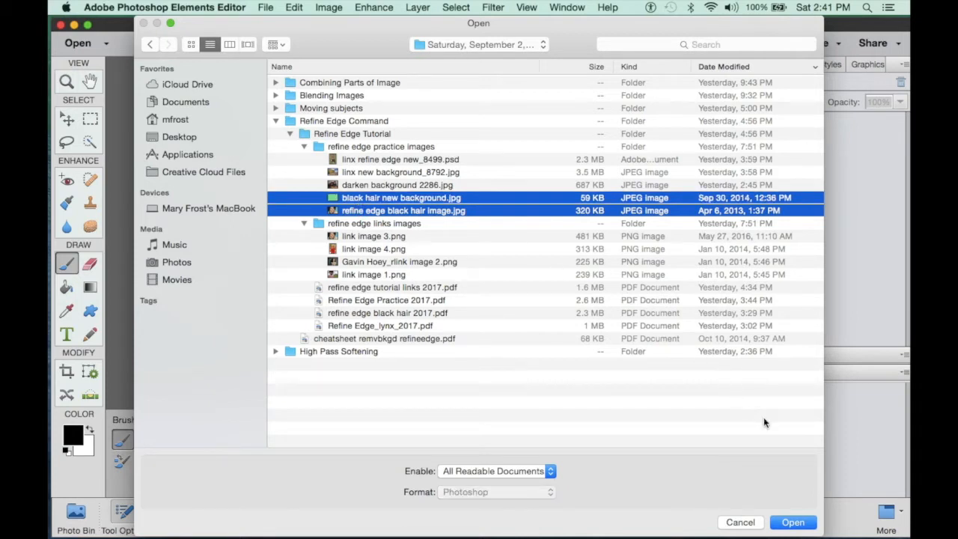
pyautogui.click(791, 521)
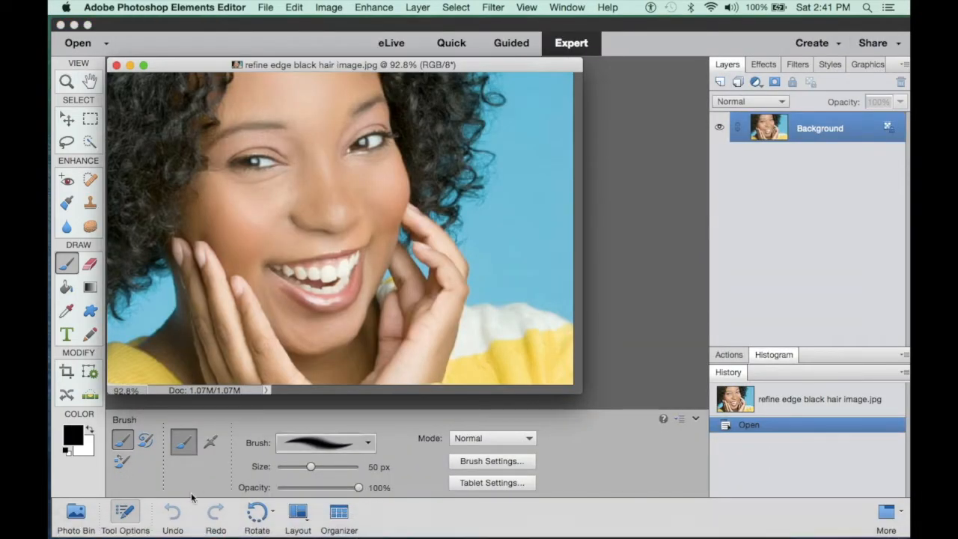
# Show the open files in the Photo Bin and dock the portrait window with the green background image as tabs.
pyautogui.click(77, 513)
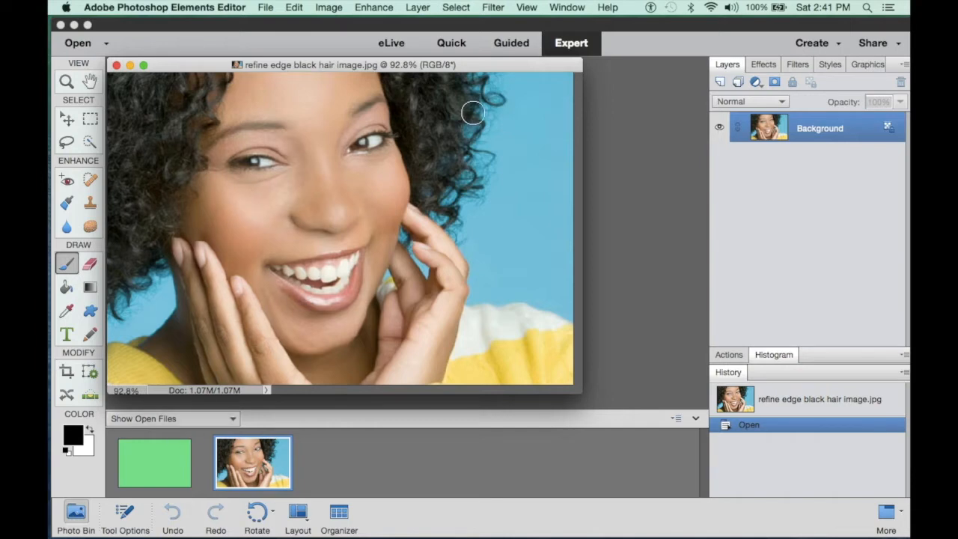
pyautogui.moveTo(490, 68); pyautogui.dragTo(526, 73)
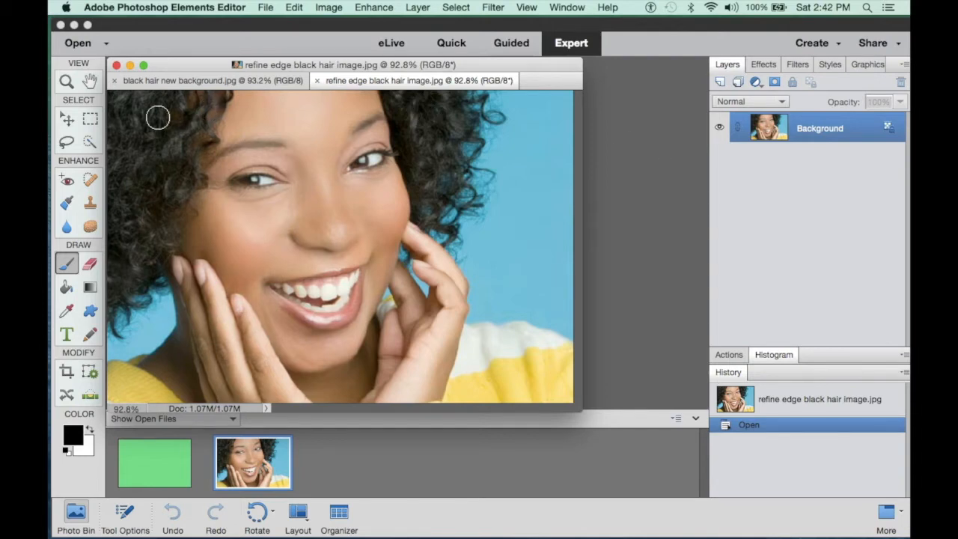
# Select the woman's face and the hair on the left side of the portrait with a 15 px Quick Selection brush.
pyautogui.click(90, 142)
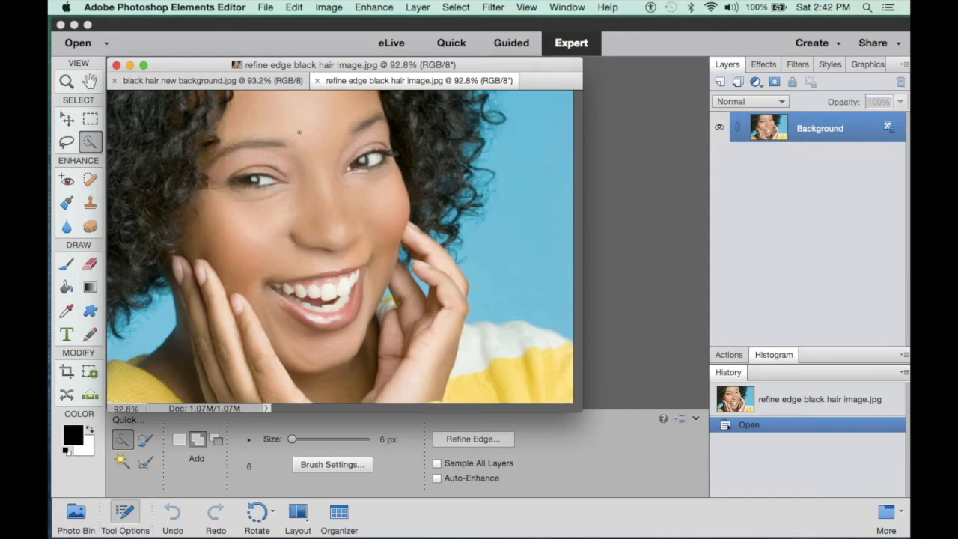
pyautogui.press(']')
pyautogui.press(']')
pyautogui.press(']')
pyautogui.press(']')
pyautogui.press(']')
pyautogui.moveTo(298, 99); pyautogui.dragTo(317, 315)
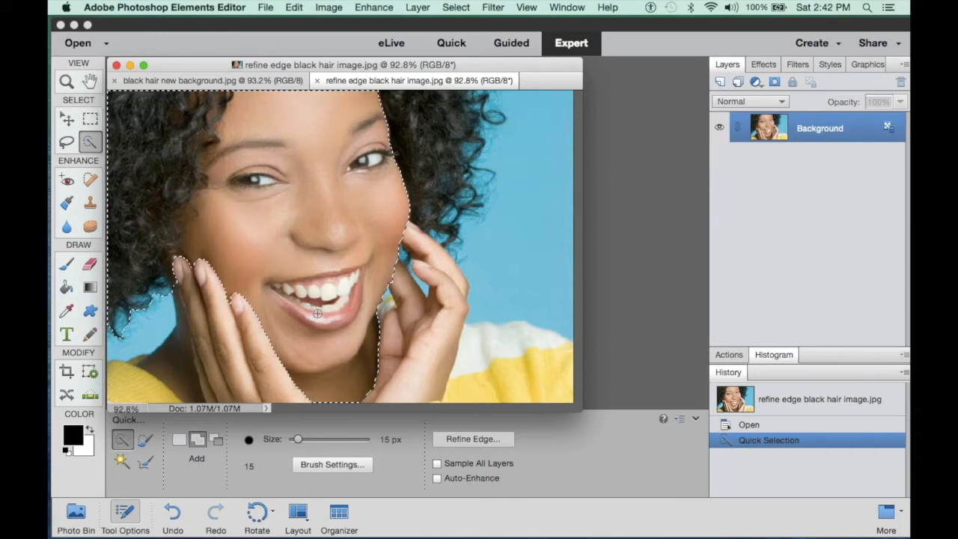
# Add the hair on the right, both hands, the sweater and the left shoulder to the selection.
pyautogui.click(430, 102)
pyautogui.moveTo(430, 102); pyautogui.dragTo(423, 154)
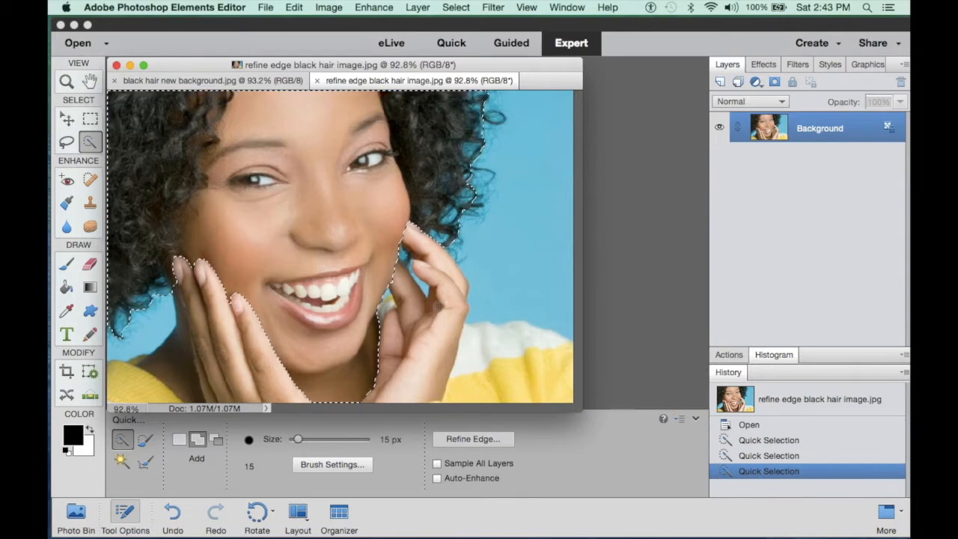
pyautogui.moveTo(421, 368); pyautogui.dragTo(416, 336)
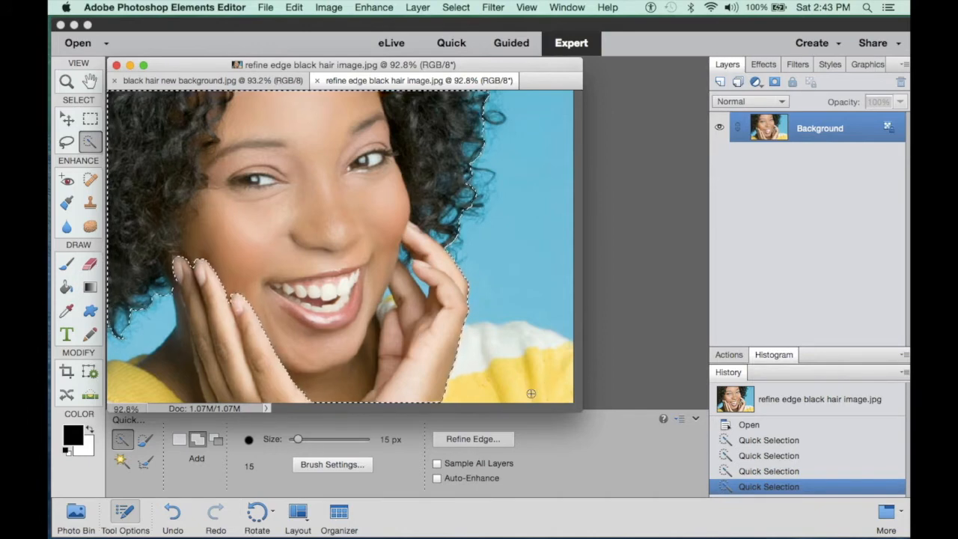
pyautogui.click(514, 365)
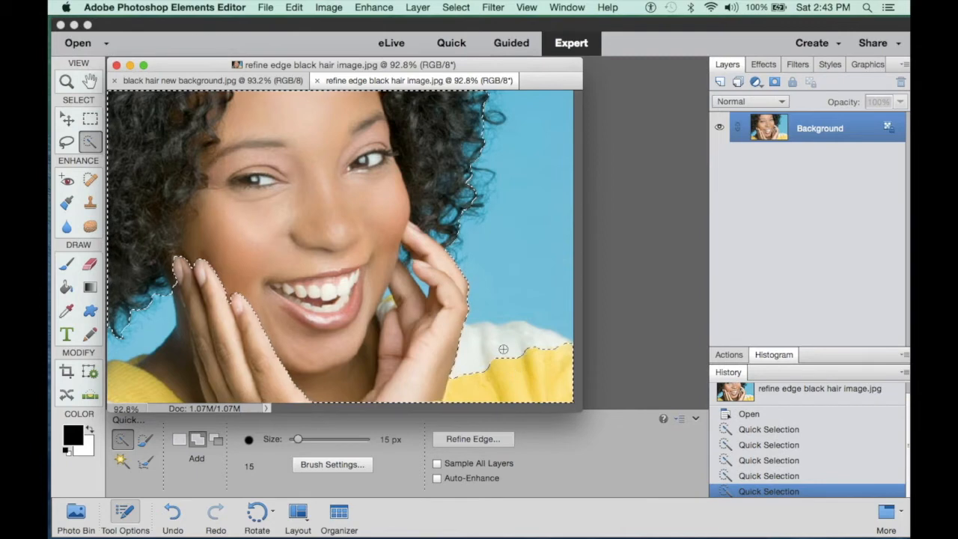
pyautogui.click(503, 348)
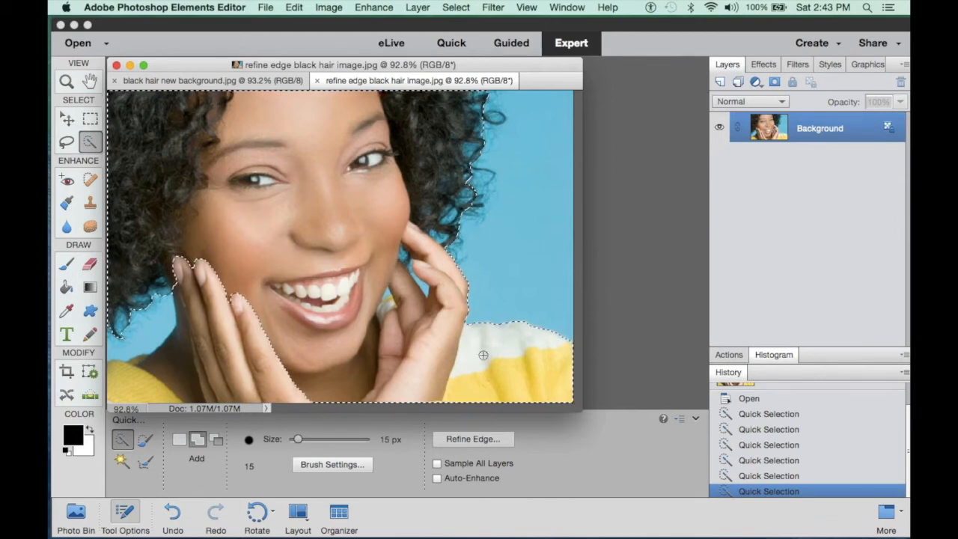
pyautogui.moveTo(233, 356); pyautogui.dragTo(221, 341)
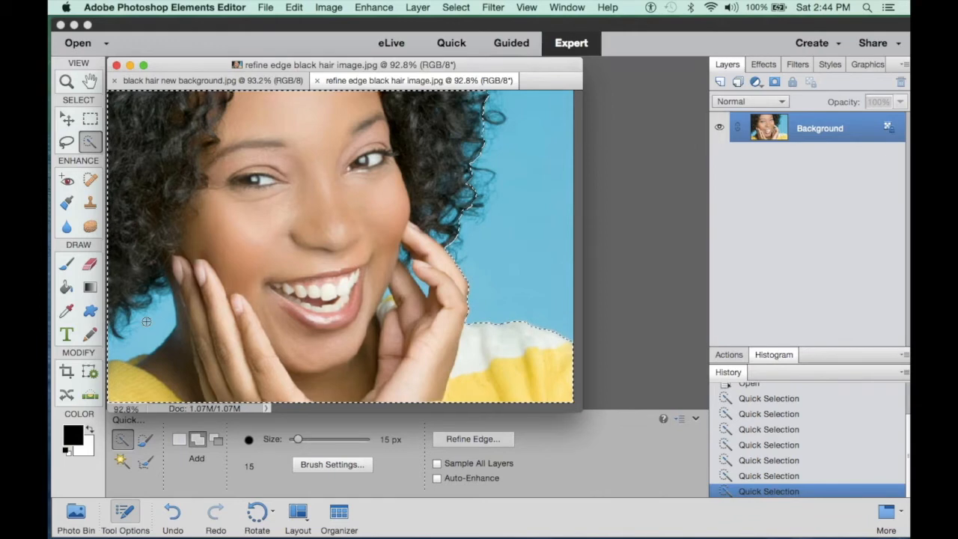
# Subtract the blue area above the left shoulder, and the blue gaps along the hair edges with a 9 px brush, from the selection.
pyautogui.press('alt')
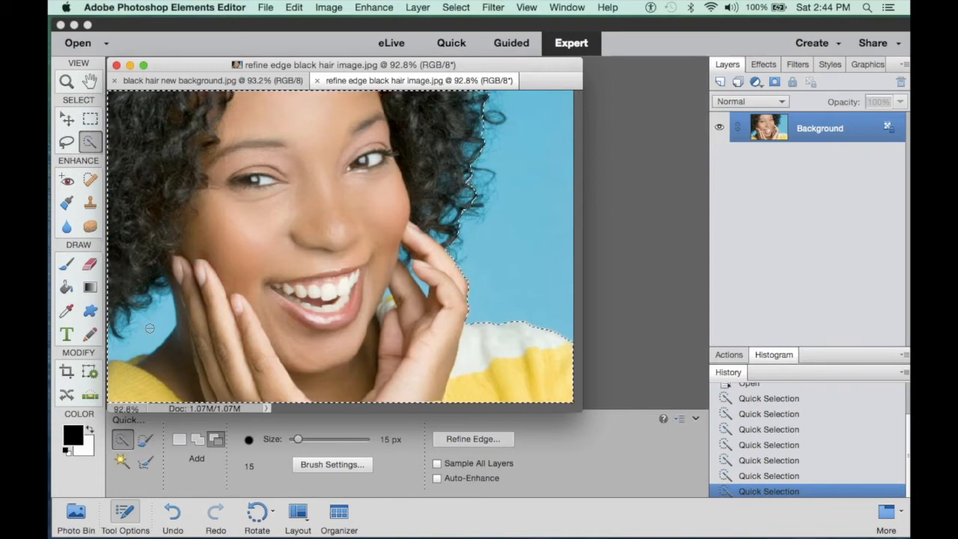
pyautogui.keyDown('alt'); pyautogui.click(150, 328); pyautogui.keyUp('alt')
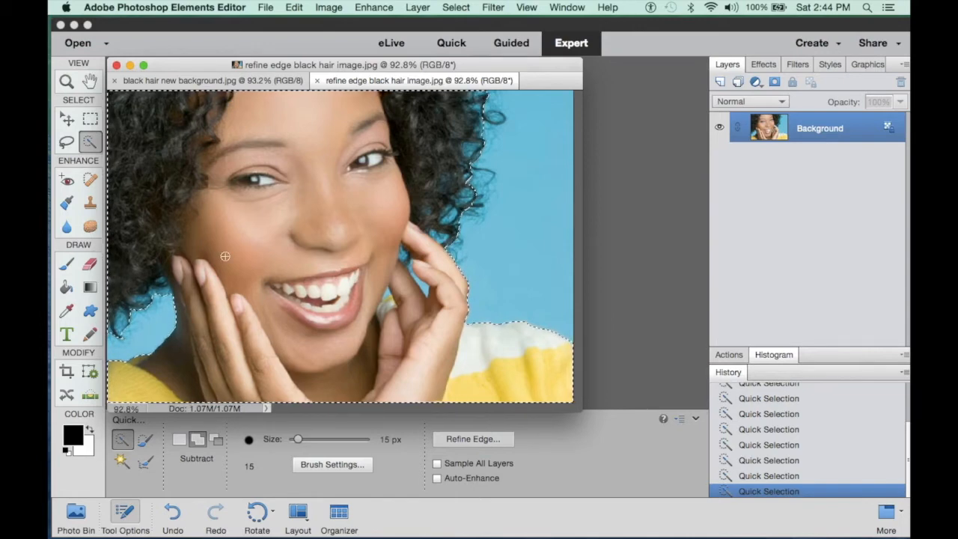
pyautogui.press('[')
pyautogui.press('[')
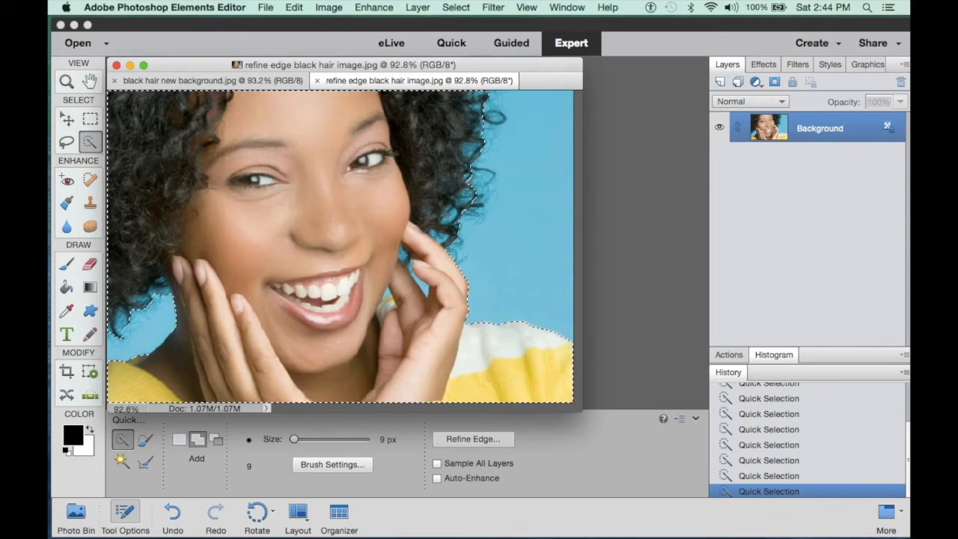
pyautogui.press('alt')
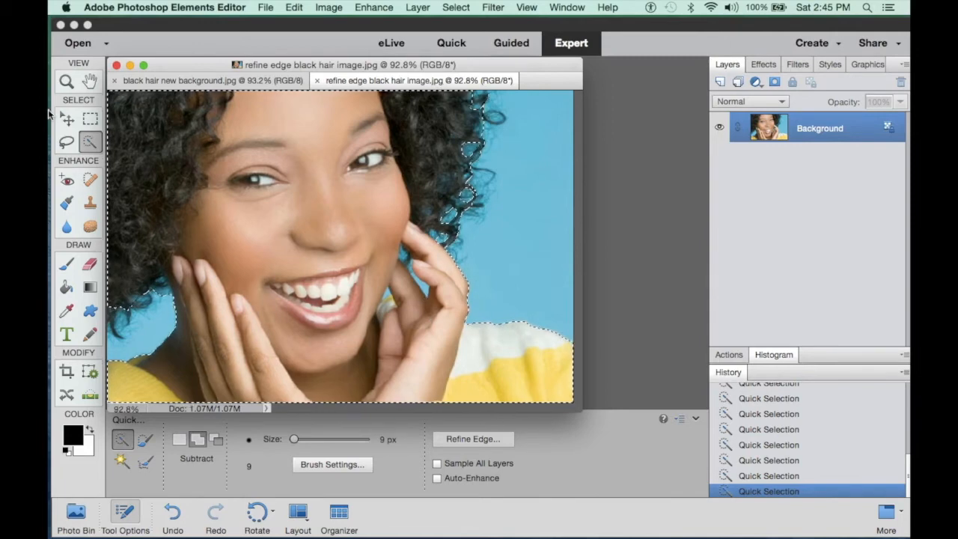
# Subtract the blue gap between the fingers of the right-hand side from the selection with a 7 px Quick Selection brush.
pyautogui.click(67, 81)
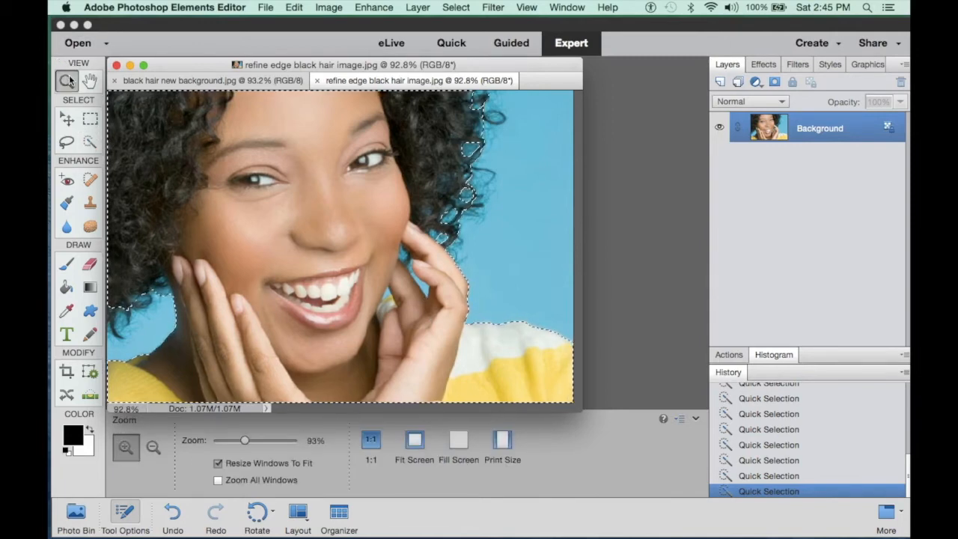
pyautogui.click(412, 266)
pyautogui.click(441, 263)
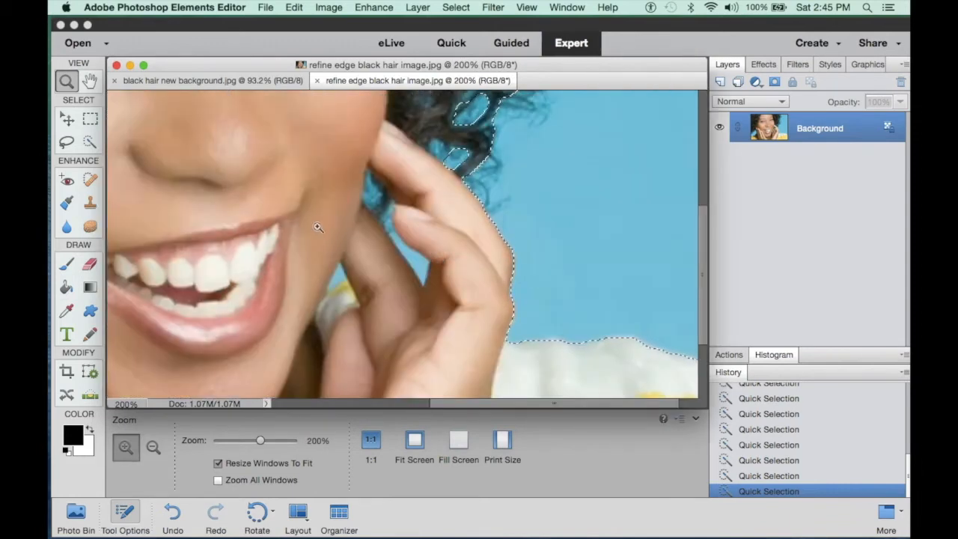
pyautogui.click(89, 142)
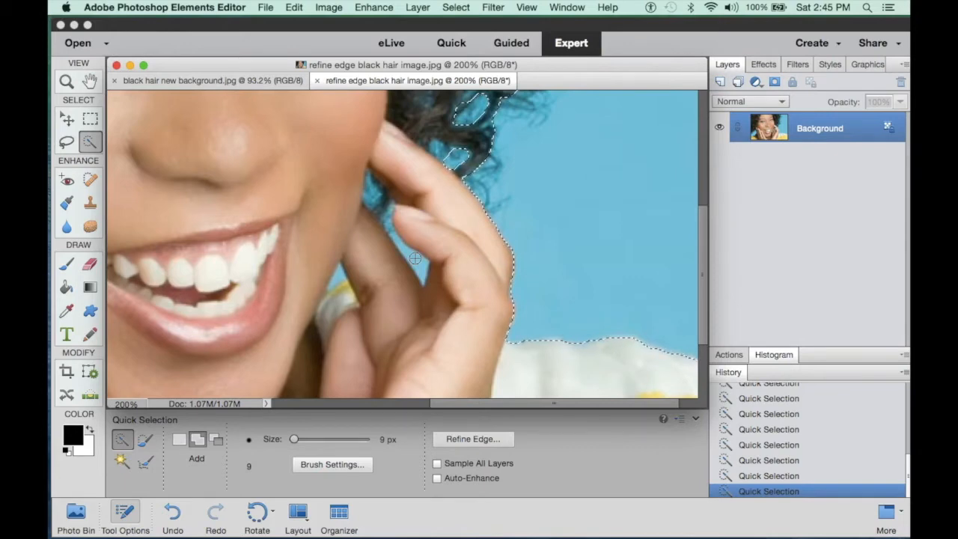
pyautogui.press('[')
pyautogui.press('[')
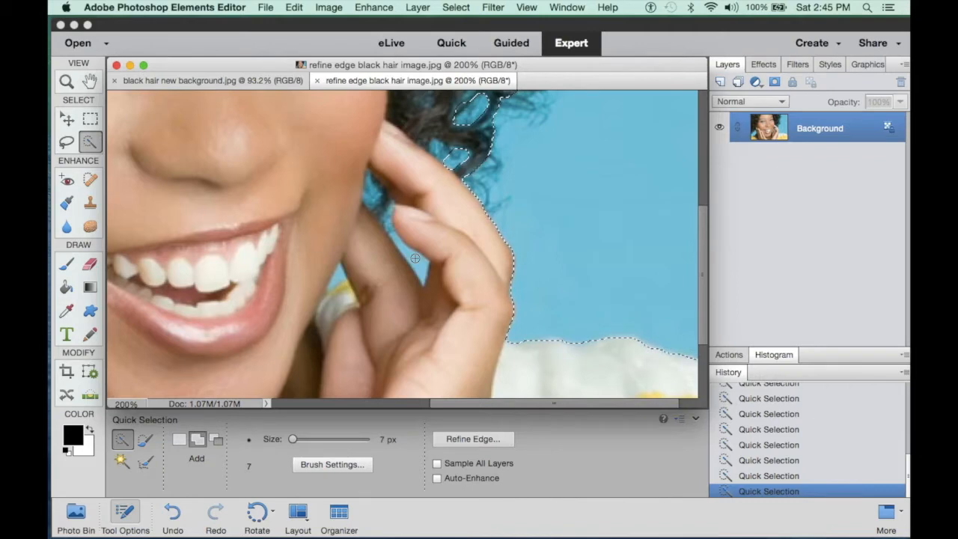
pyautogui.press('alt')
pyautogui.keyDown('alt'); pyautogui.click(416, 258); pyautogui.keyUp('alt')
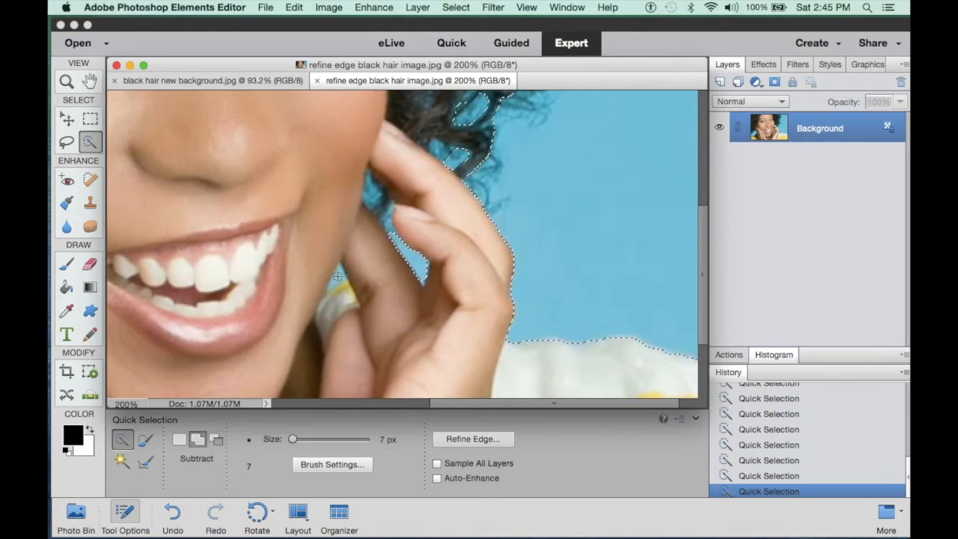
# Subtract the small blue gaps beside the cheek and between the fingers and hair from the selection with a 5 px brush.
pyautogui.press('[')
pyautogui.press('[')
pyautogui.press('alt')
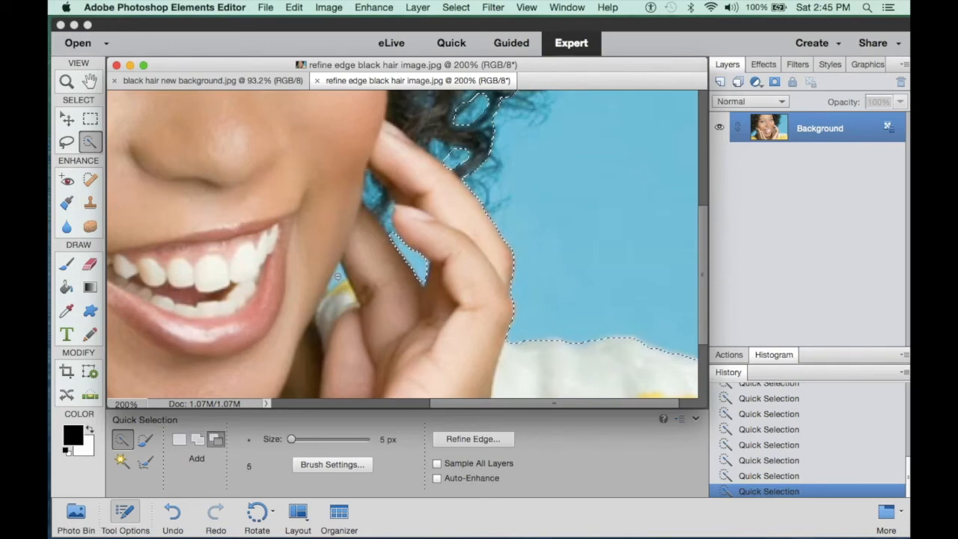
pyautogui.press('alt')
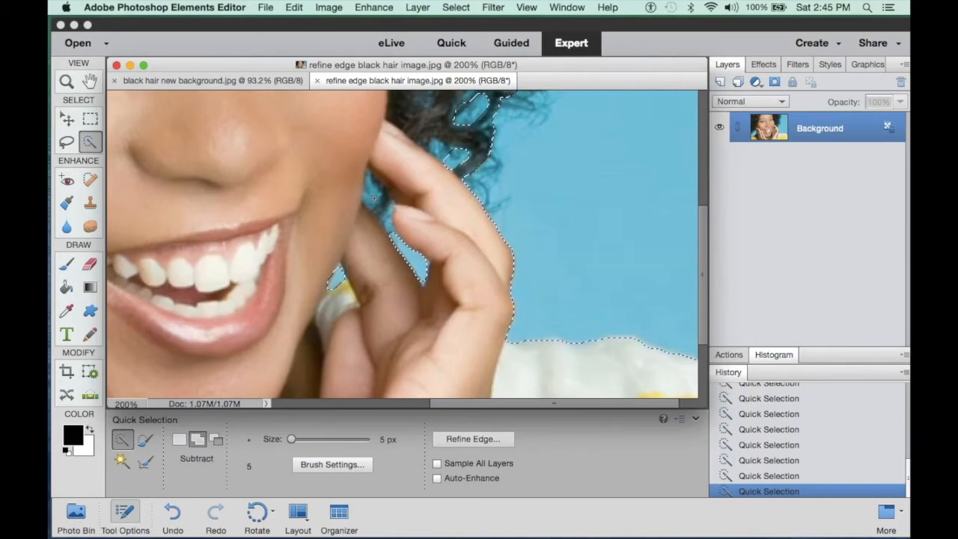
pyautogui.press('alt')
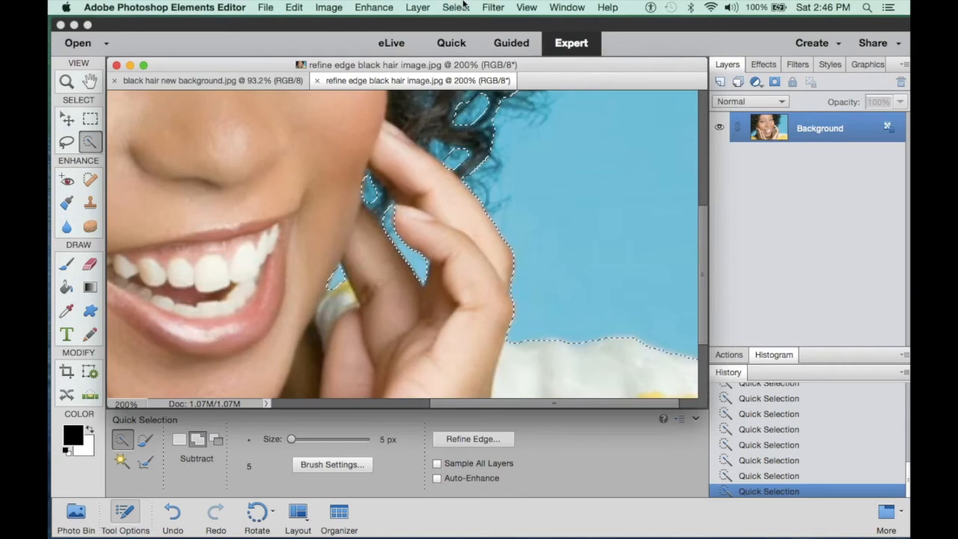
# Save the selection of the woman as a new selection named "girl" and deselect it.
pyautogui.click(524, 7)
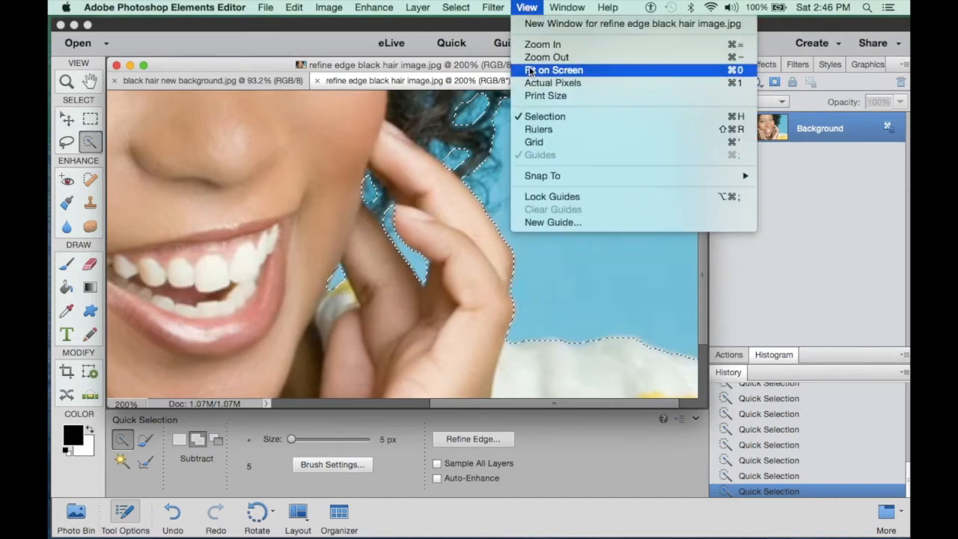
pyautogui.click(531, 70)
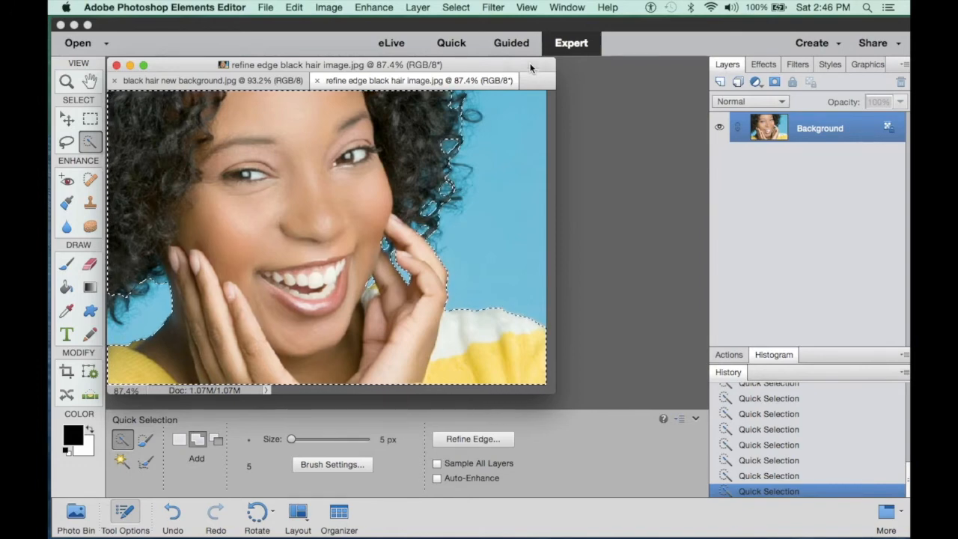
pyautogui.click(454, 8)
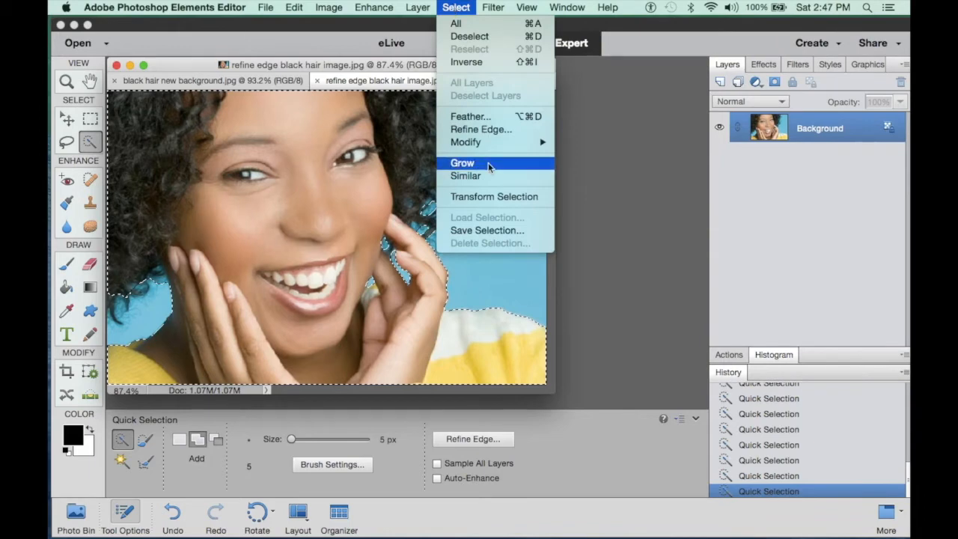
pyautogui.click(498, 233)
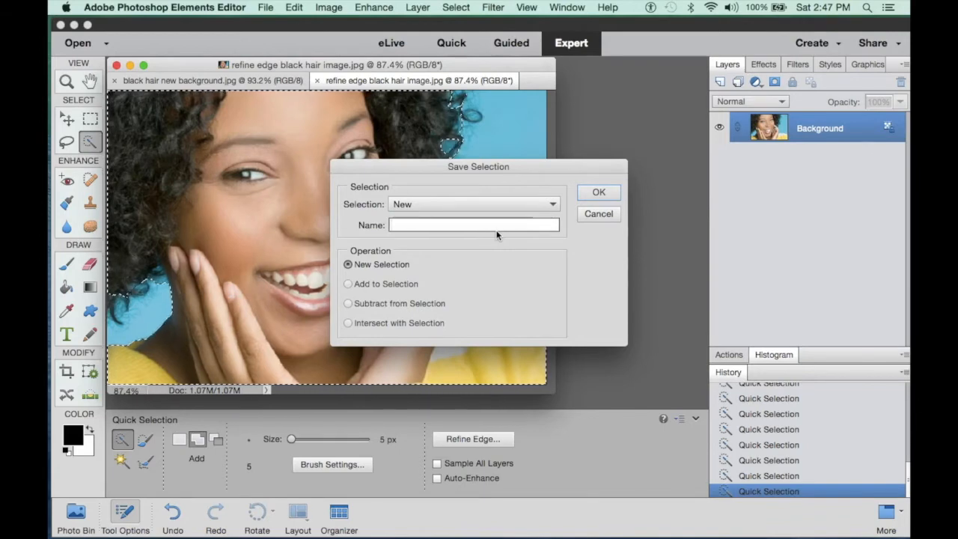
pyautogui.write('girl')
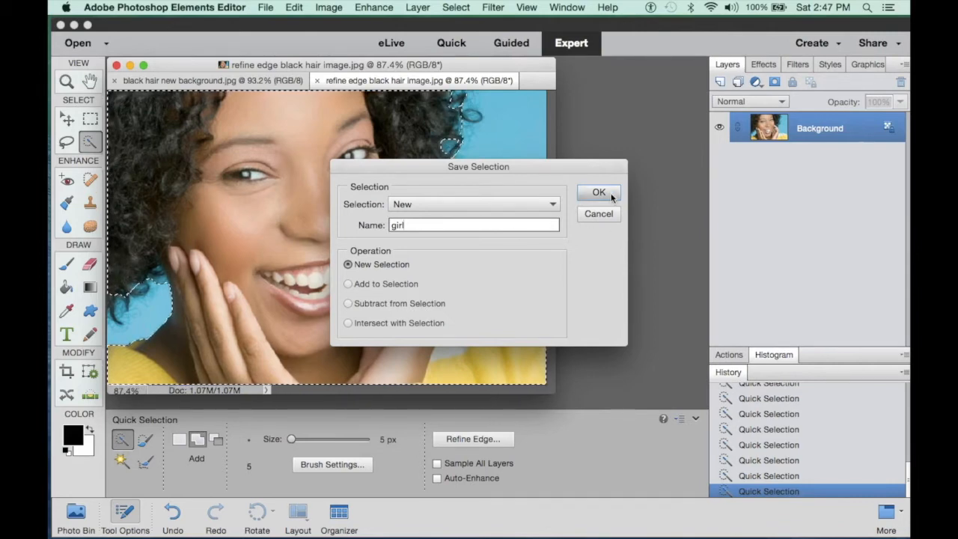
pyautogui.click(608, 194)
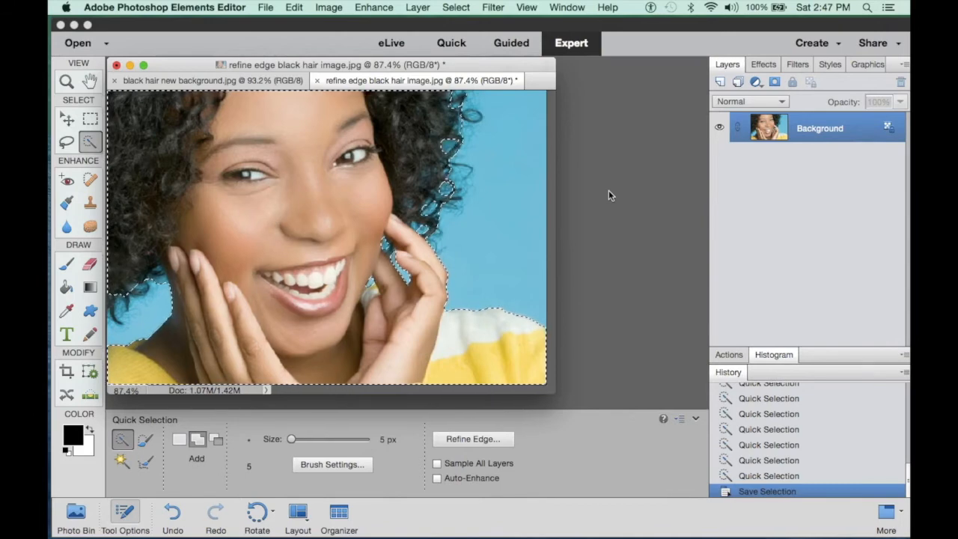
pyautogui.click(456, 8)
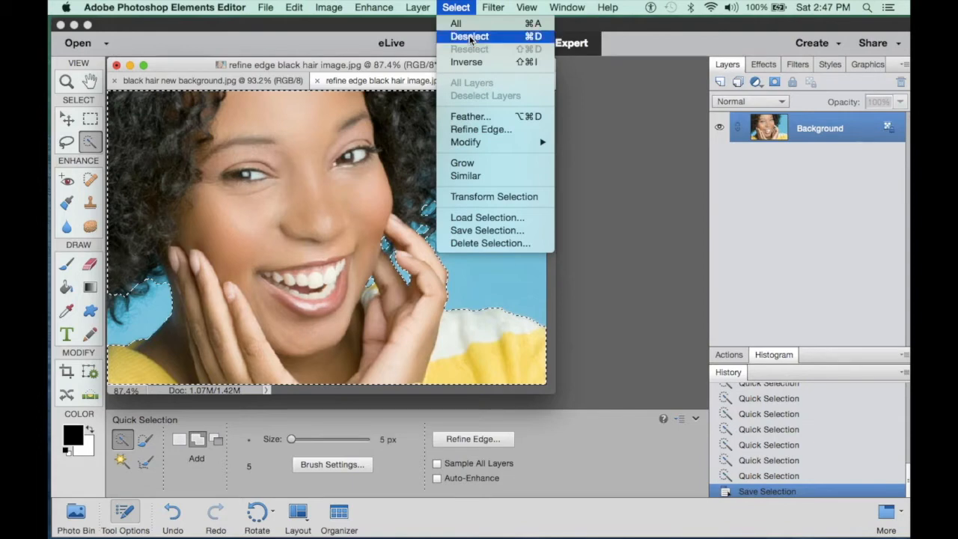
pyautogui.click(470, 37)
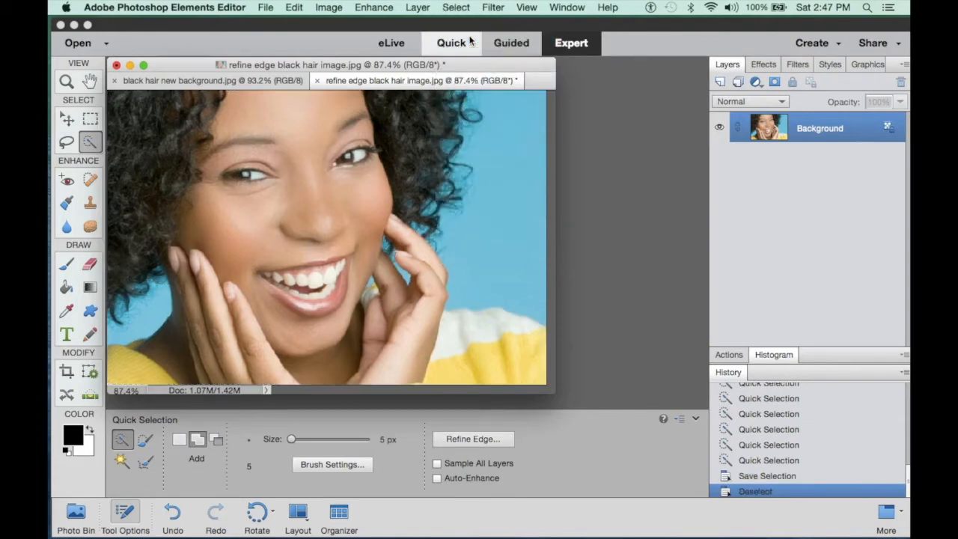
# Load the saved selection "girl" as a new selection and open Refine Edge for it, keeping the dialog clear of the portrait.
pyautogui.click(451, 7)
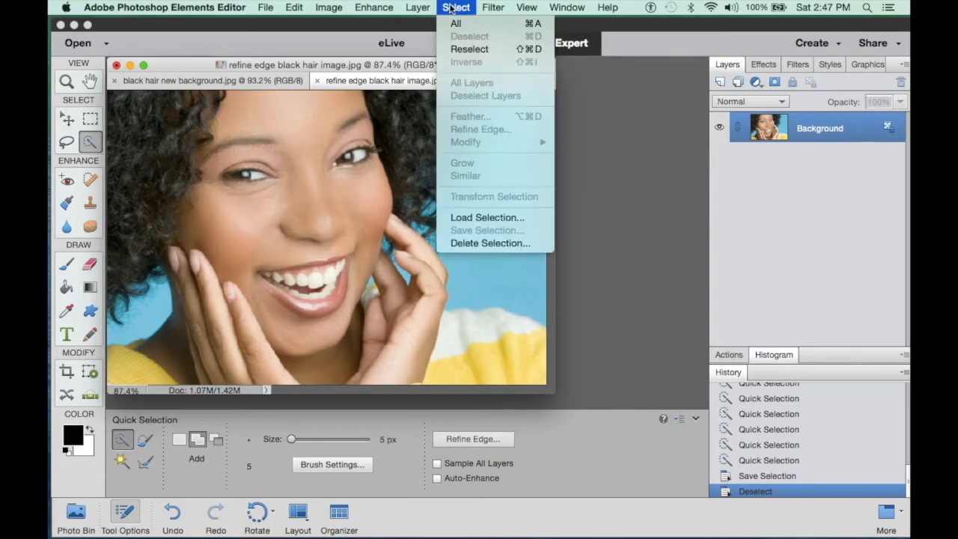
pyautogui.click(473, 218)
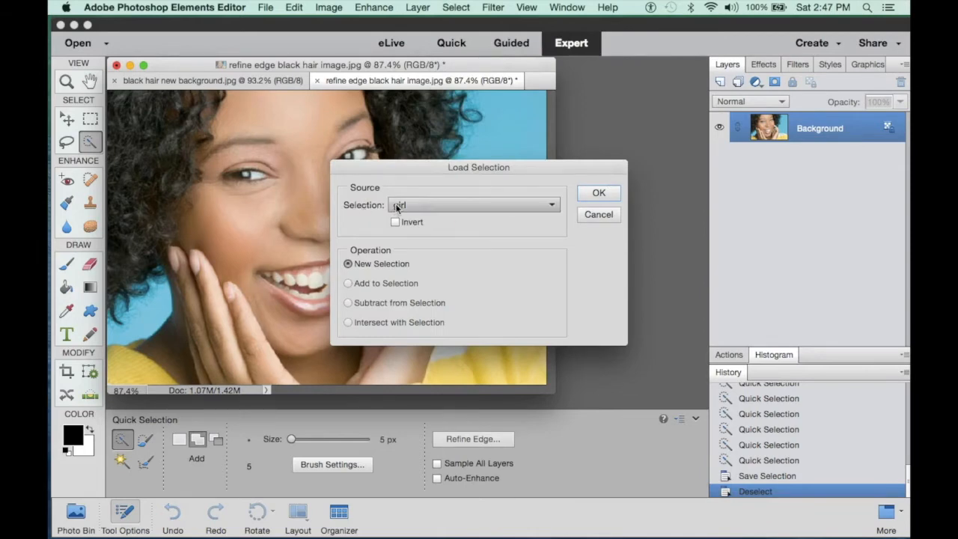
pyautogui.click(611, 193)
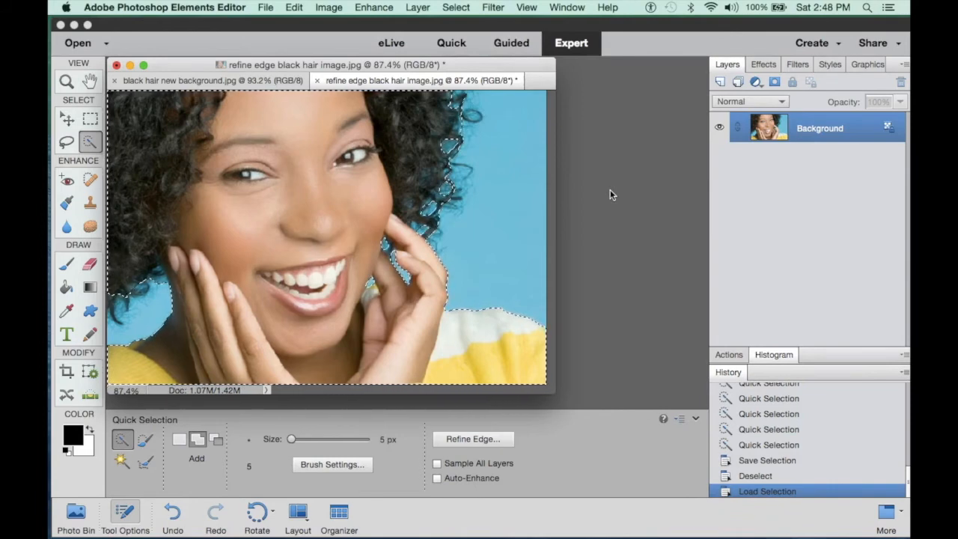
pyautogui.click(456, 7)
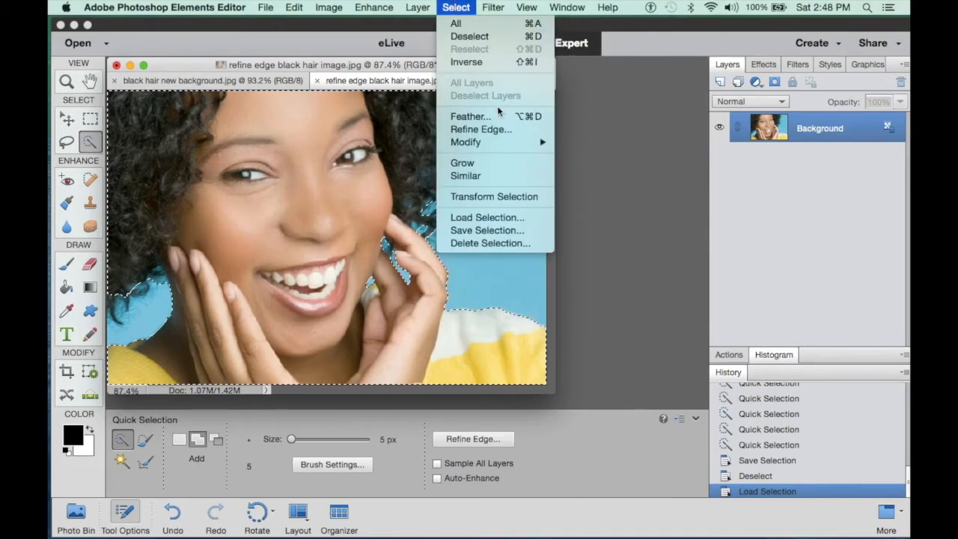
pyautogui.click(486, 129)
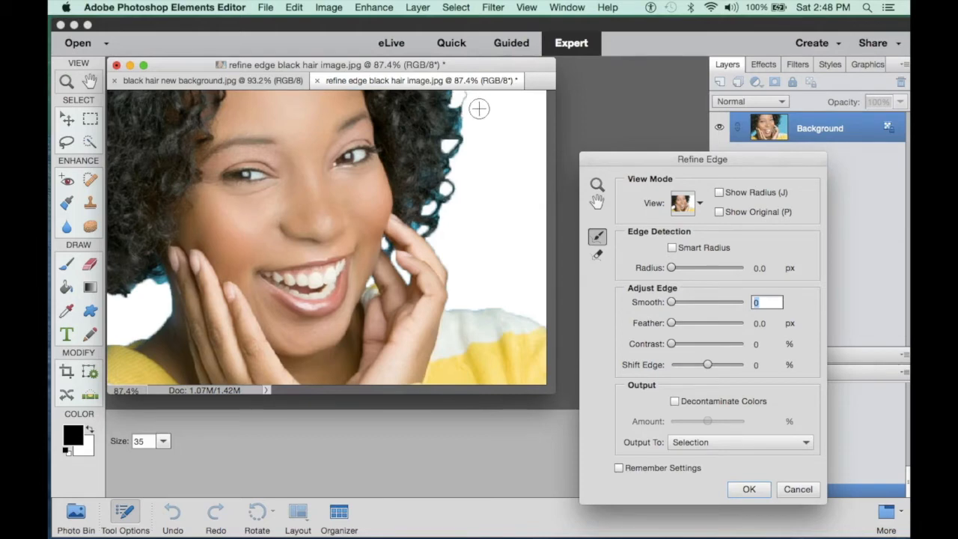
pyautogui.moveTo(638, 161); pyautogui.dragTo(604, 116)
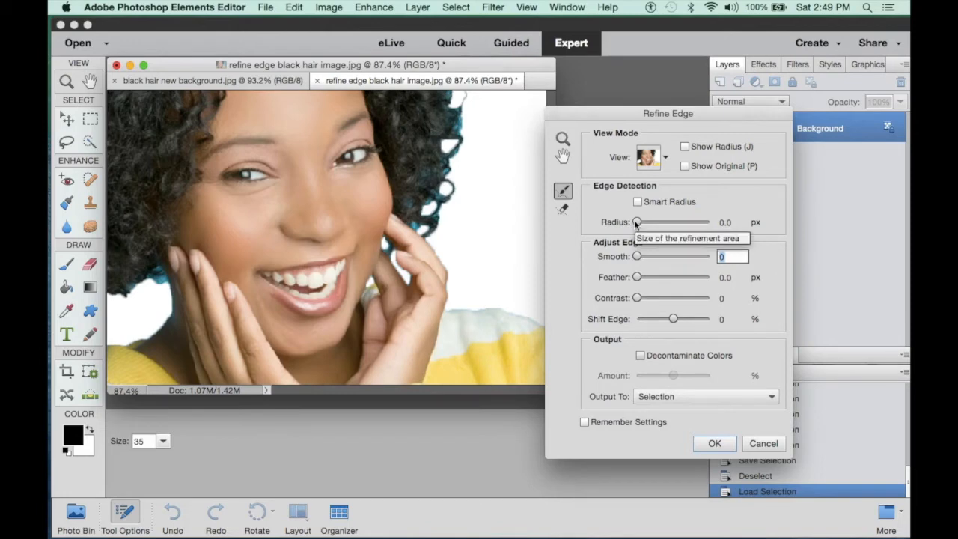
# Try an edge detection radius of 44.4 px, and set it back to 0.
pyautogui.moveTo(636, 222); pyautogui.dragTo(679, 221)
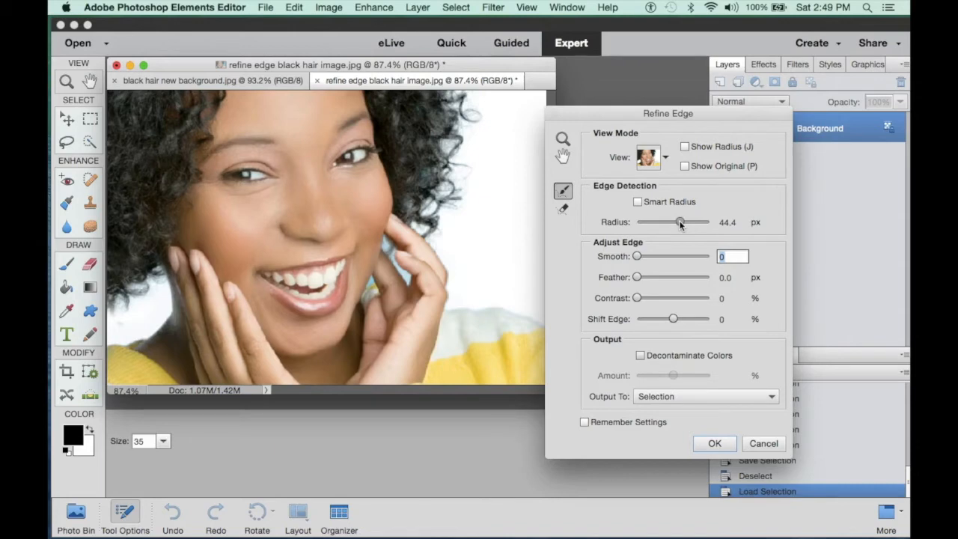
pyautogui.moveTo(679, 220); pyautogui.dragTo(625, 224)
pyautogui.click(625, 224)
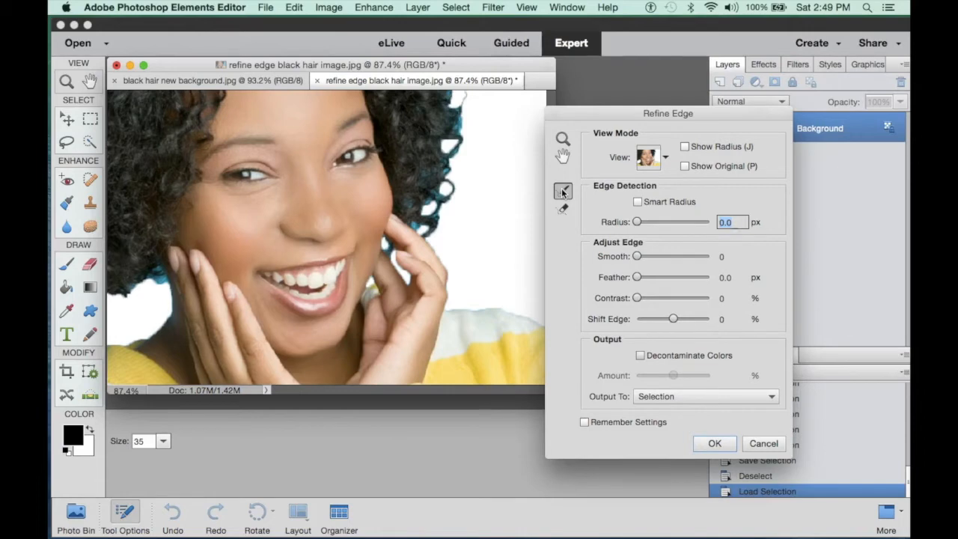
# Turn on Smart Radius and brush the Refine Radius tool at size 45 over the curly hair edges on both sides of the face.
pyautogui.click(637, 202)
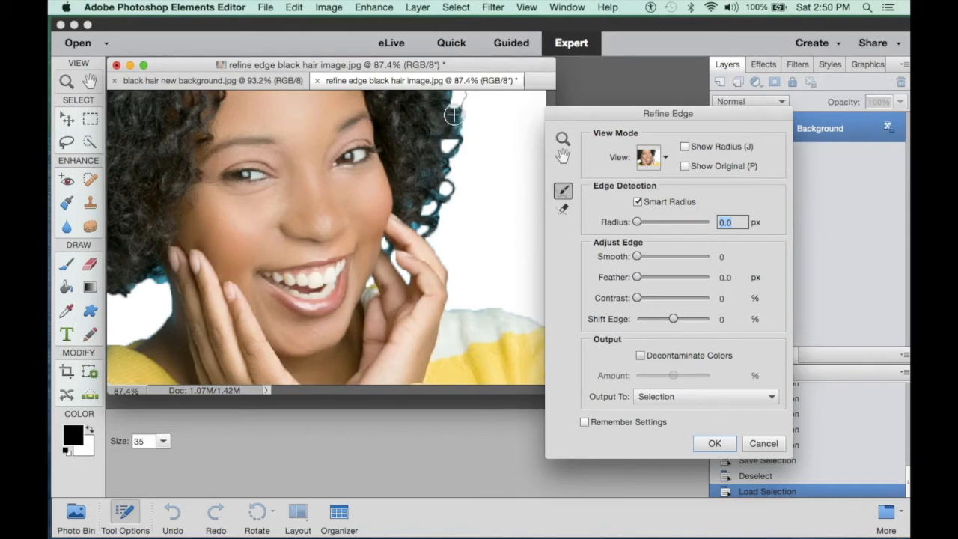
pyautogui.press(']')
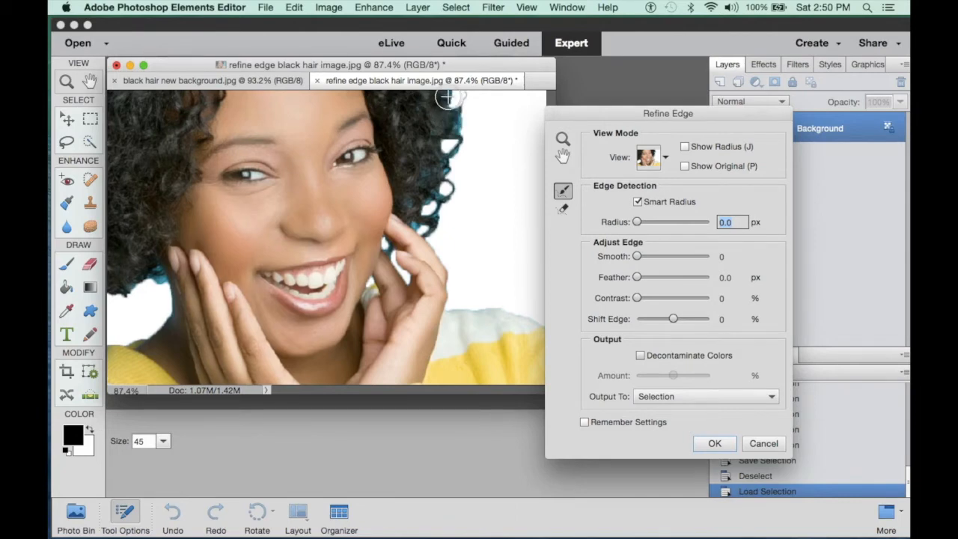
pyautogui.moveTo(448, 95)
pyautogui.mouseDown()
pyautogui.moveTo(461, 125)
pyautogui.moveTo(444, 143)
pyautogui.moveTo(448, 173)
pyautogui.moveTo(419, 223)
pyautogui.mouseUp()
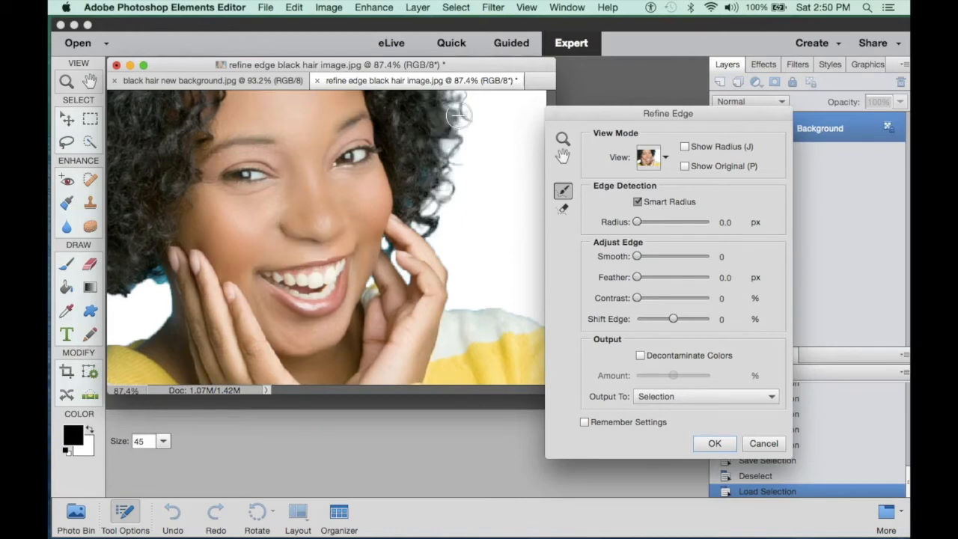
pyautogui.moveTo(459, 110)
pyautogui.mouseDown()
pyautogui.moveTo(471, 126)
pyautogui.moveTo(484, 109)
pyautogui.moveTo(449, 100)
pyautogui.mouseUp()
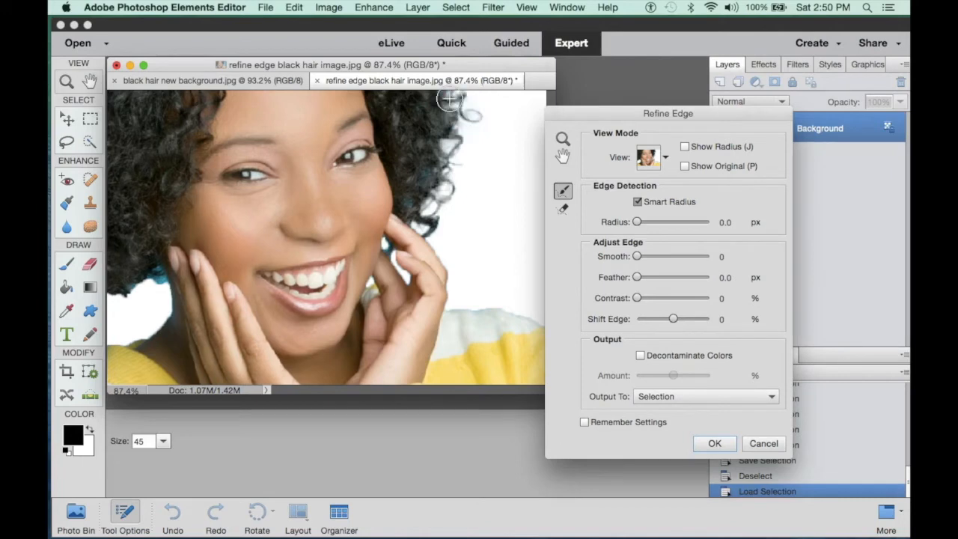
pyautogui.moveTo(455, 164)
pyautogui.mouseDown()
pyautogui.moveTo(449, 201)
pyautogui.moveTo(438, 205)
pyautogui.moveTo(444, 215)
pyautogui.moveTo(456, 208)
pyautogui.moveTo(444, 184)
pyautogui.moveTo(457, 194)
pyautogui.moveTo(437, 221)
pyautogui.moveTo(421, 223)
pyautogui.moveTo(416, 200)
pyautogui.mouseUp()
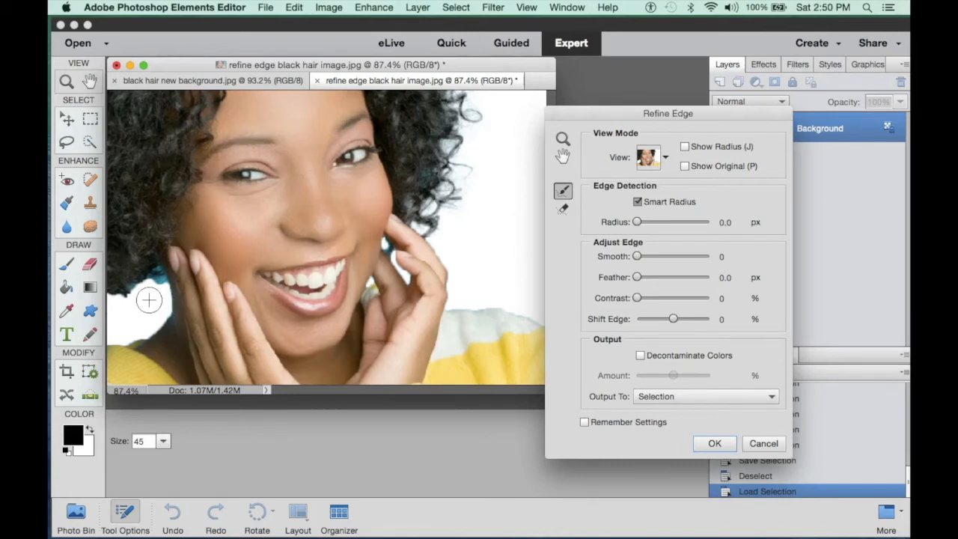
pyautogui.moveTo(151, 281)
pyautogui.mouseDown()
pyautogui.moveTo(131, 297)
pyautogui.moveTo(118, 292)
pyautogui.moveTo(129, 311)
pyautogui.moveTo(112, 306)
pyautogui.moveTo(114, 322)
pyautogui.moveTo(126, 319)
pyautogui.moveTo(131, 263)
pyautogui.mouseUp()
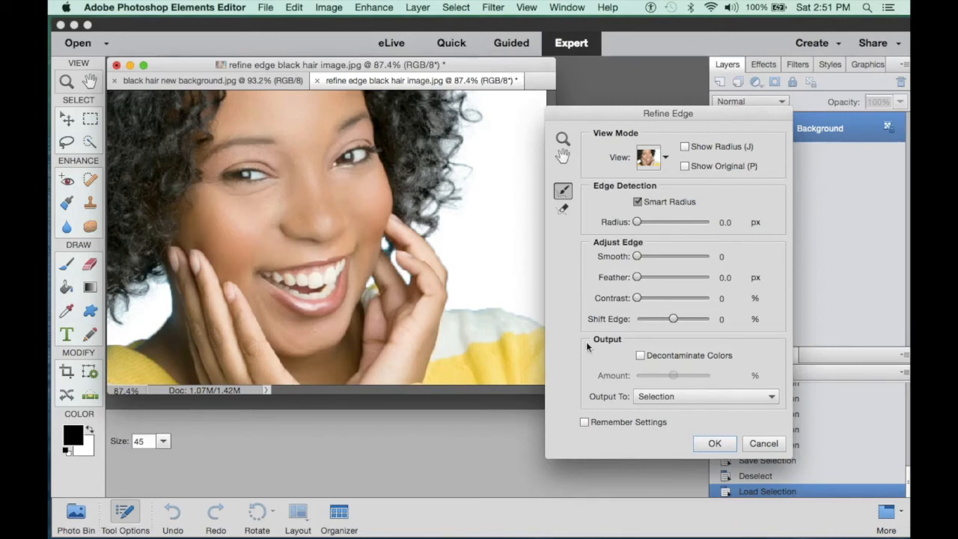
# Enable Decontaminate Colors and refine the remaining fringes along the right-side hair and, with a size 25 brush, in the gap between cheek and fingers.
pyautogui.click(640, 355)
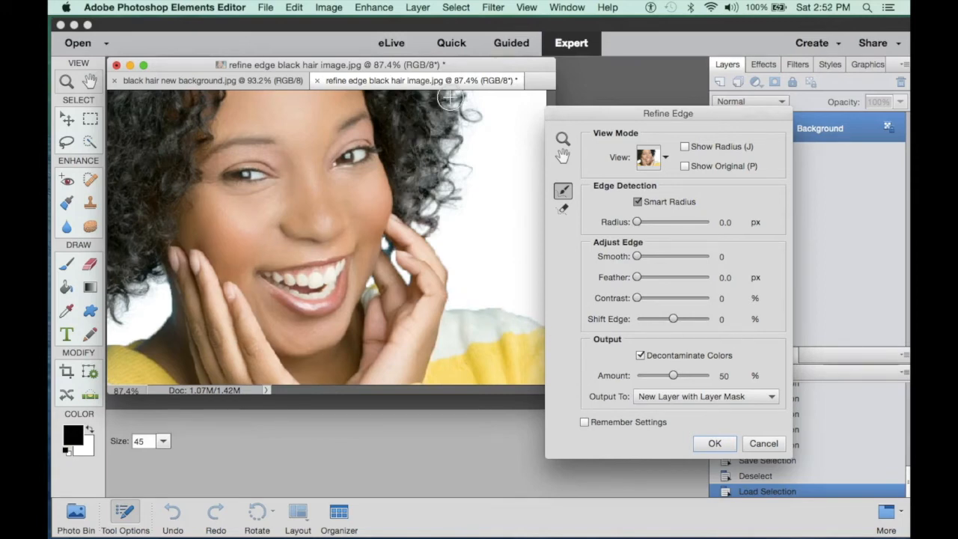
pyautogui.moveTo(449, 99)
pyautogui.mouseDown()
pyautogui.moveTo(474, 112)
pyautogui.moveTo(456, 102)
pyautogui.moveTo(421, 113)
pyautogui.mouseUp()
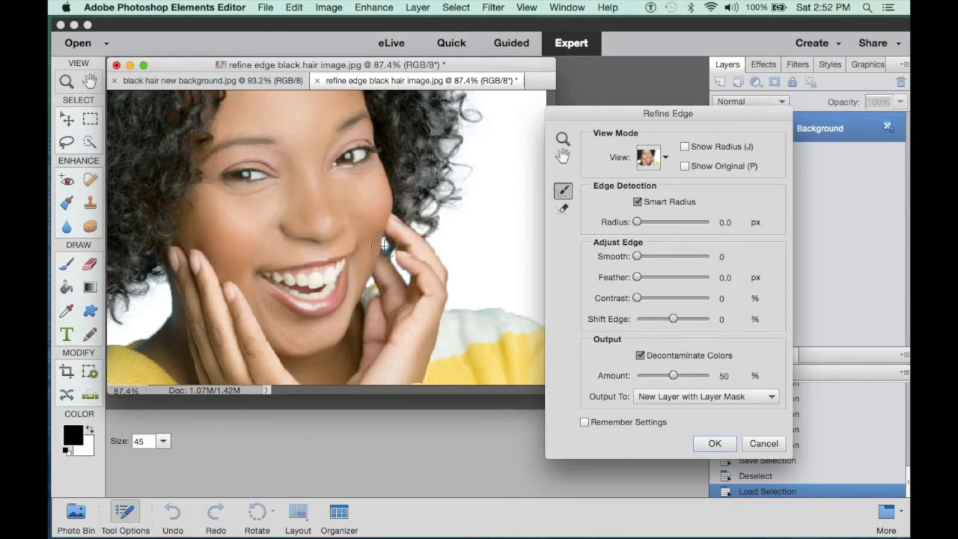
pyautogui.press('[')
pyautogui.press('[')
pyautogui.press('[')
pyautogui.moveTo(384, 245); pyautogui.dragTo(385, 246)
pyautogui.moveTo(387, 253); pyautogui.dragTo(384, 242)
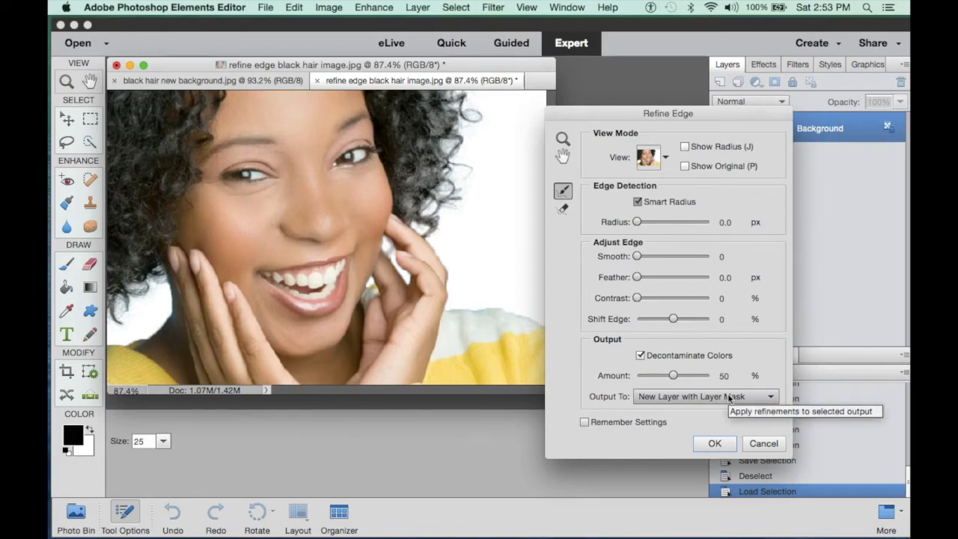
# Try turning off Decontaminate Colors to review the available output choices, and turn it back on.
pyautogui.click(640, 355)
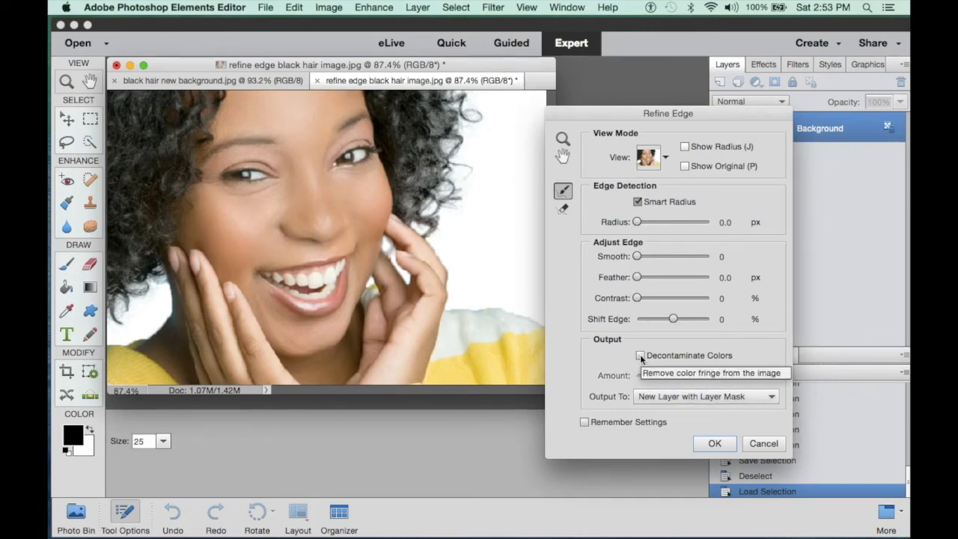
pyautogui.click(771, 397)
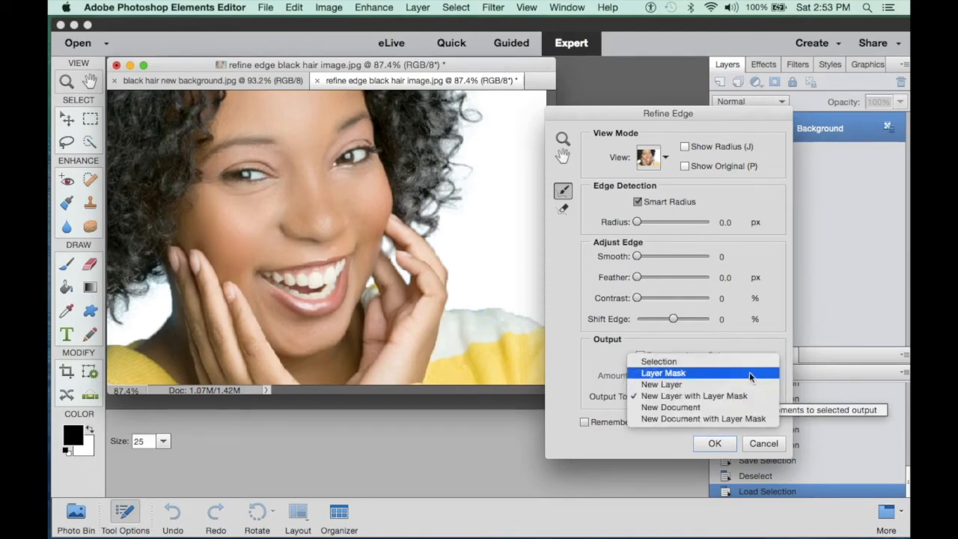
pyautogui.click(596, 362)
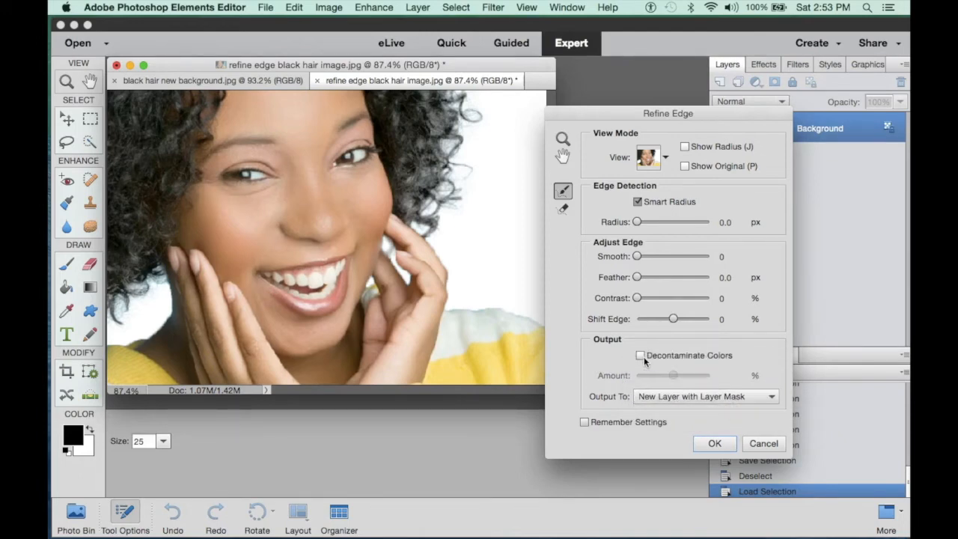
pyautogui.click(641, 356)
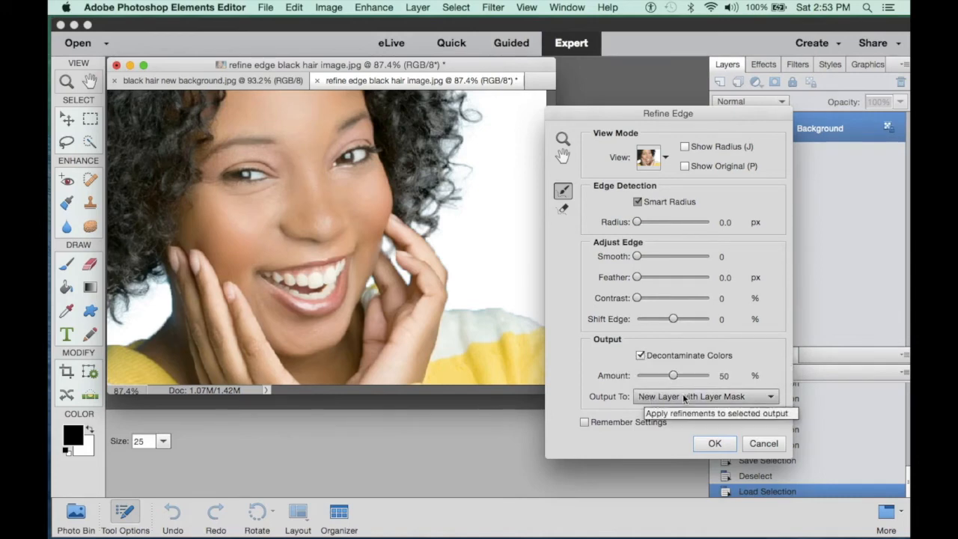
# Output the refined selection to a new layer with layer mask, and move that layer into the green "black hair new background.jpg" image.
pyautogui.click(719, 447)
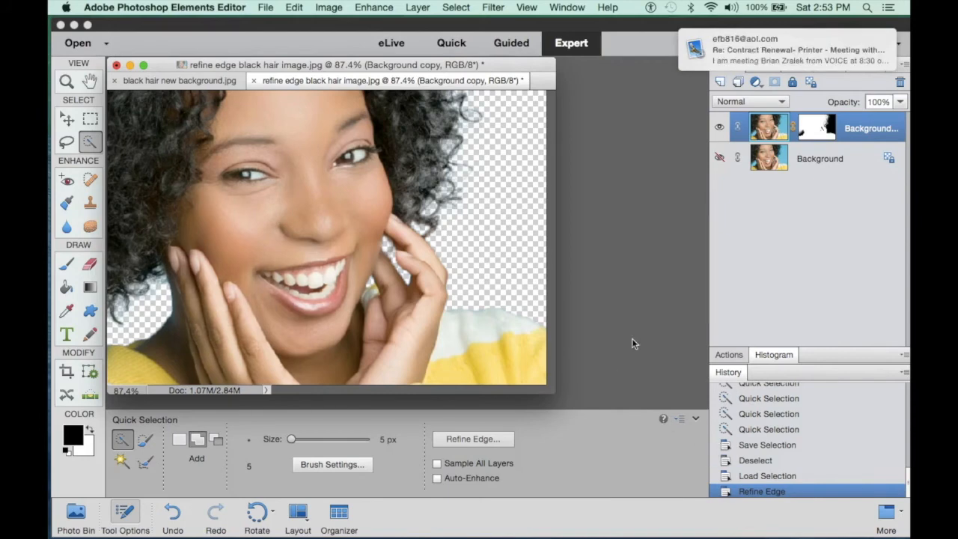
pyautogui.moveTo(308, 83); pyautogui.dragTo(335, 107)
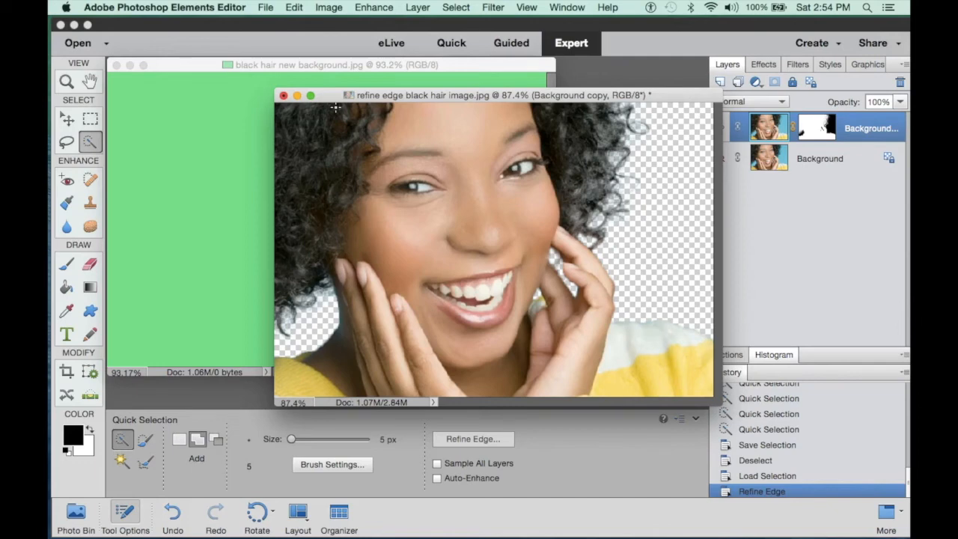
pyautogui.click(65, 120)
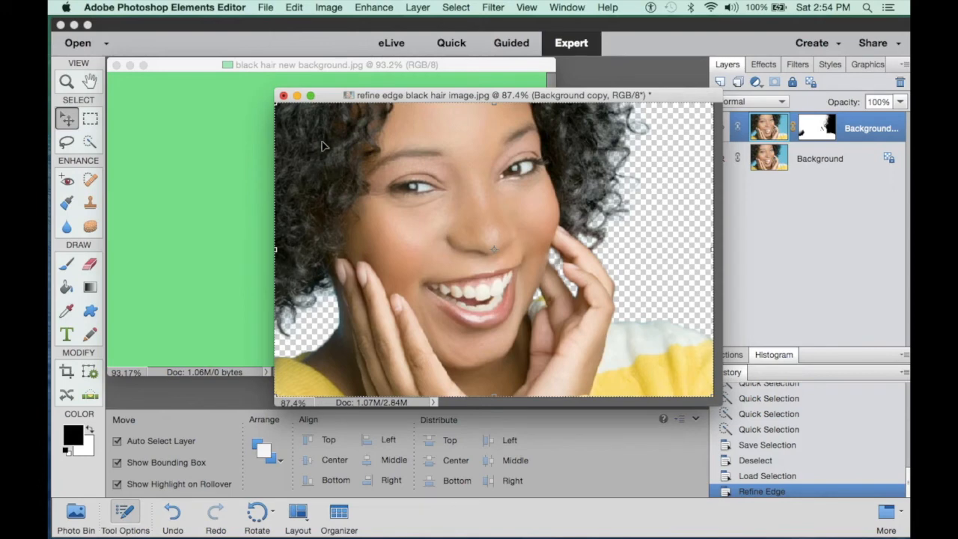
pyautogui.moveTo(323, 145); pyautogui.dragTo(219, 137)
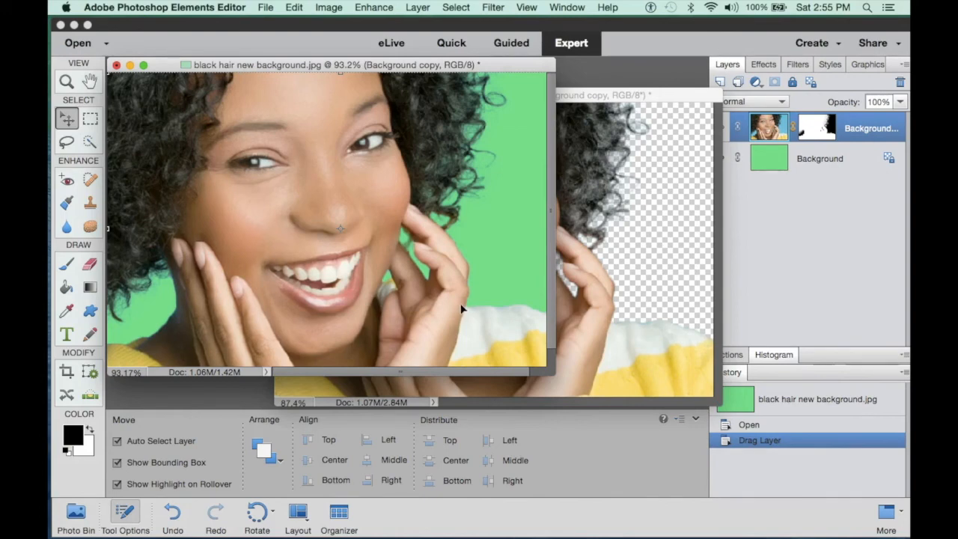
# On the woman's layer mask, paint black along the edges of both sweater shoulders with a 35 px brush in Overlay mode.
pyautogui.click(822, 125)
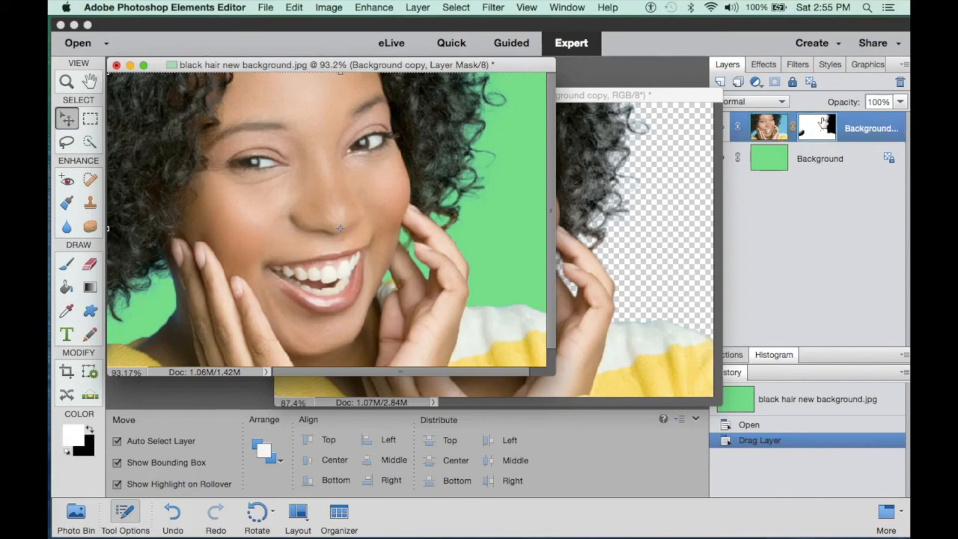
pyautogui.click(66, 265)
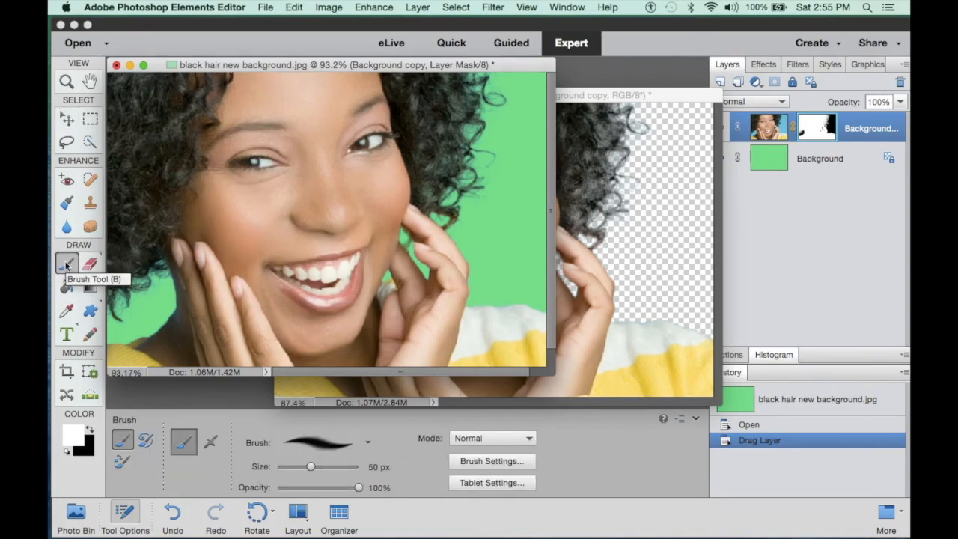
pyautogui.click(90, 430)
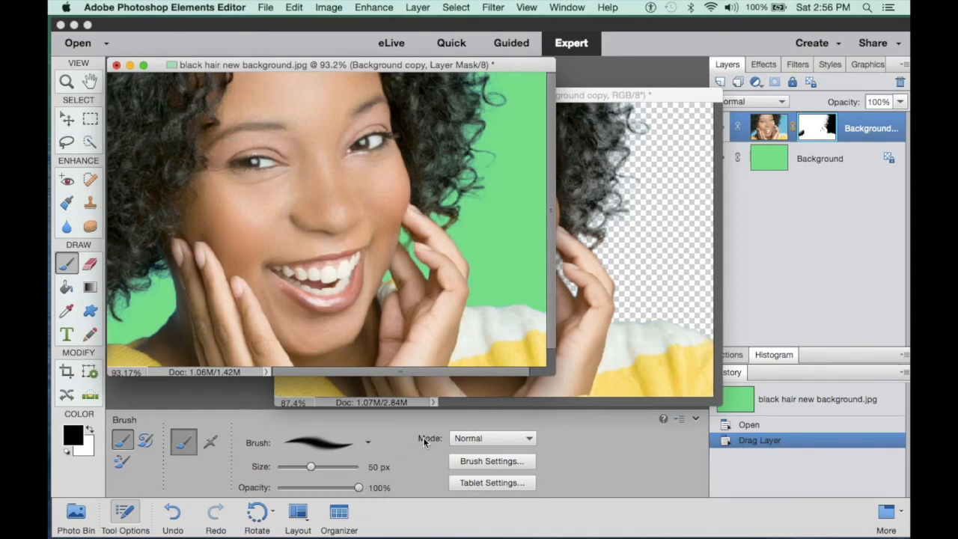
pyautogui.click(526, 439)
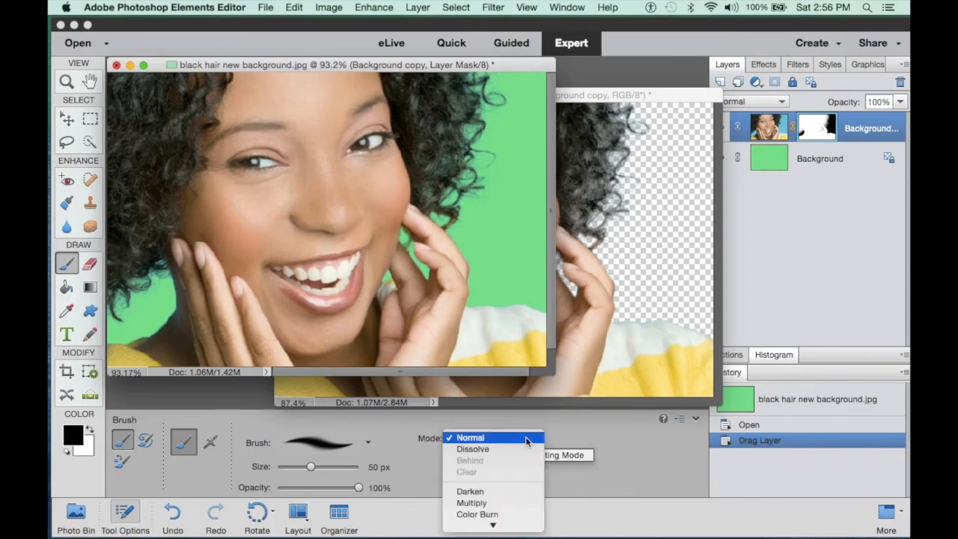
pyautogui.scroll(-5, 526, 436)
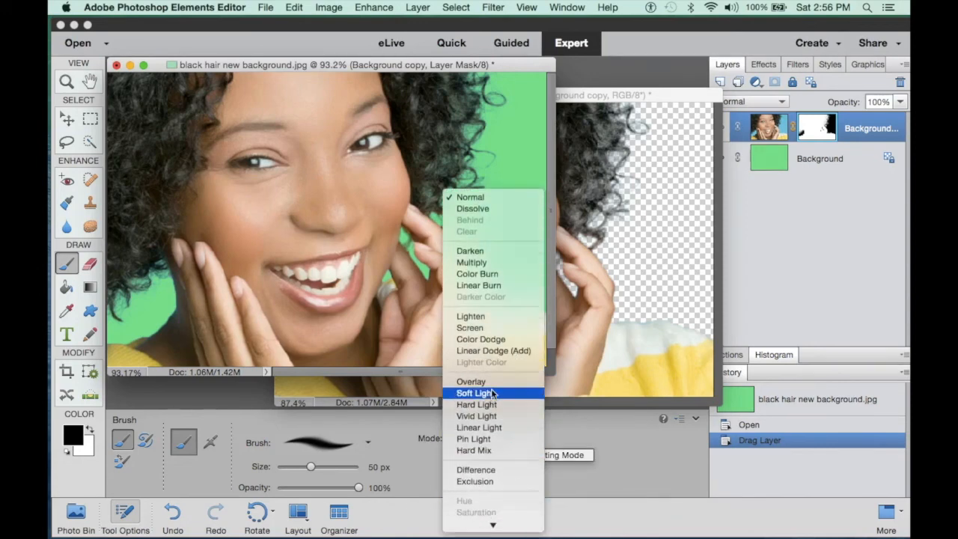
pyautogui.click(485, 381)
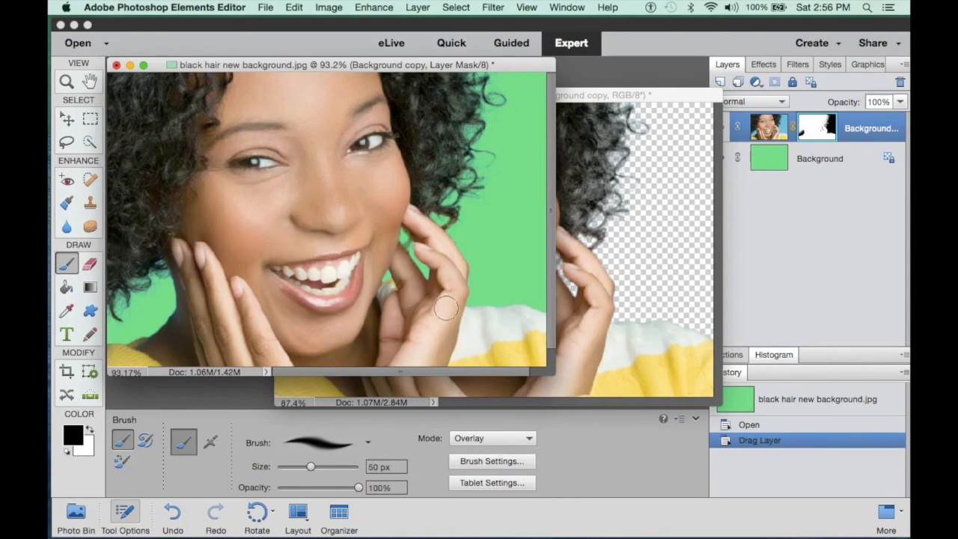
pyautogui.press('[')
pyautogui.press('[')
pyautogui.press('[')
pyautogui.moveTo(537, 311); pyautogui.dragTo(538, 314)
pyautogui.moveTo(112, 354)
pyautogui.mouseDown()
pyautogui.moveTo(177, 295)
pyautogui.moveTo(174, 321)
pyautogui.moveTo(102, 342)
pyautogui.mouseUp()
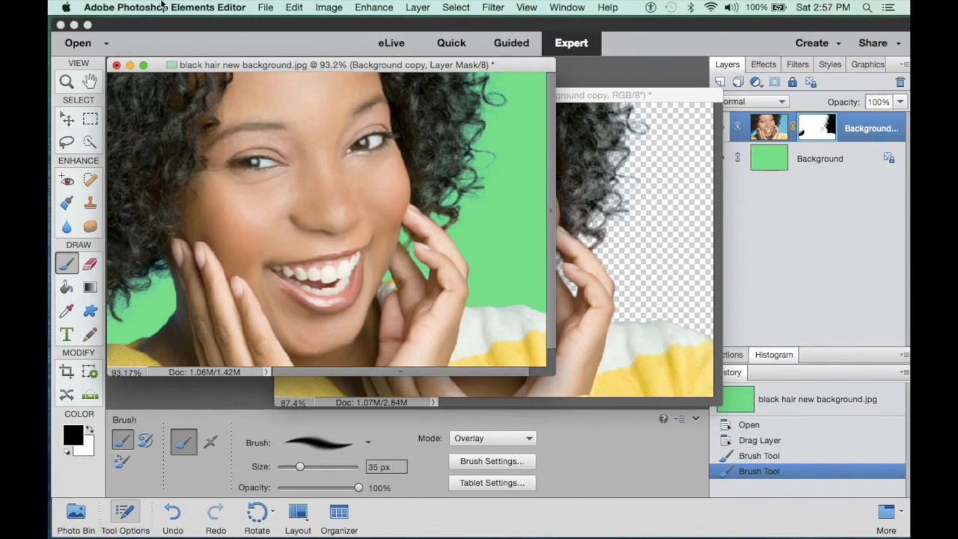
# Close both the green background composite and the portrait image without saving changes.
pyautogui.click(117, 66)
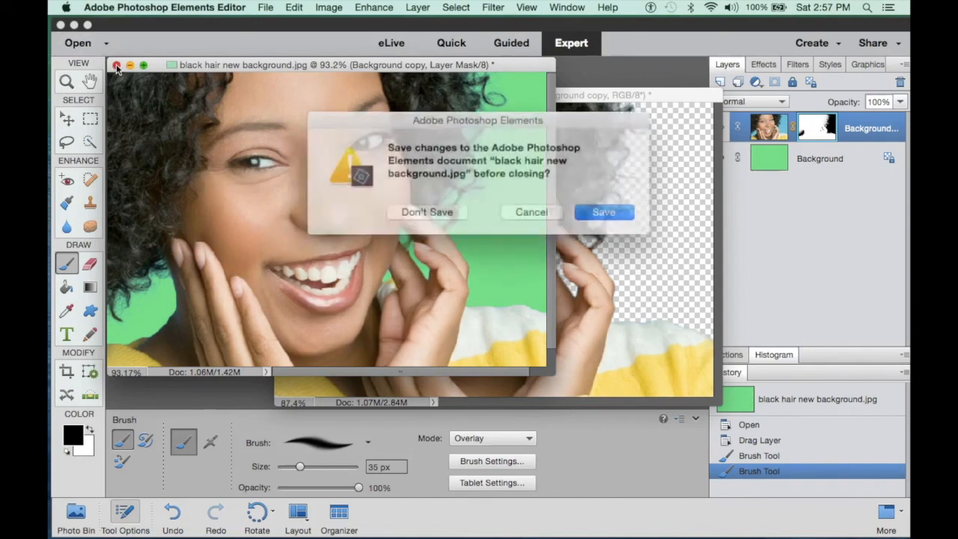
pyautogui.click(432, 207)
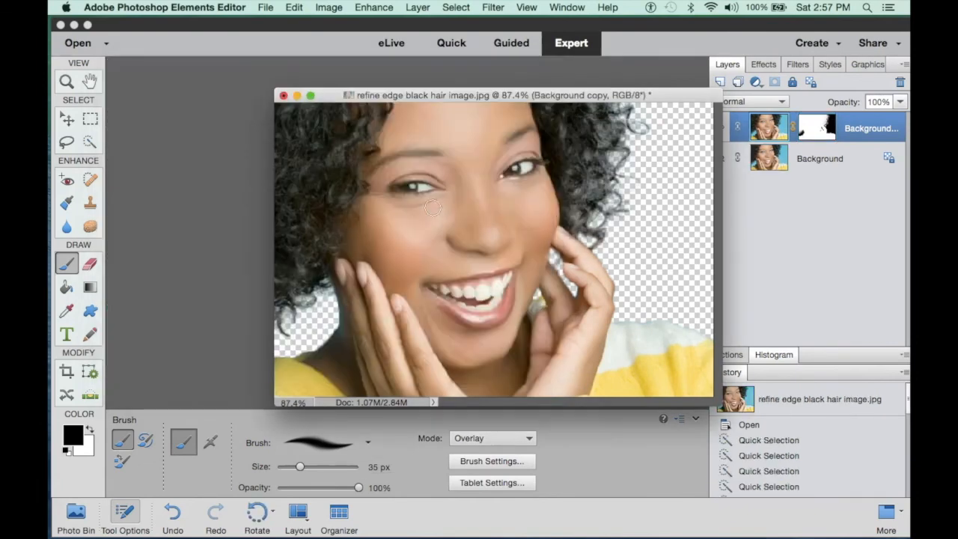
pyautogui.click(284, 96)
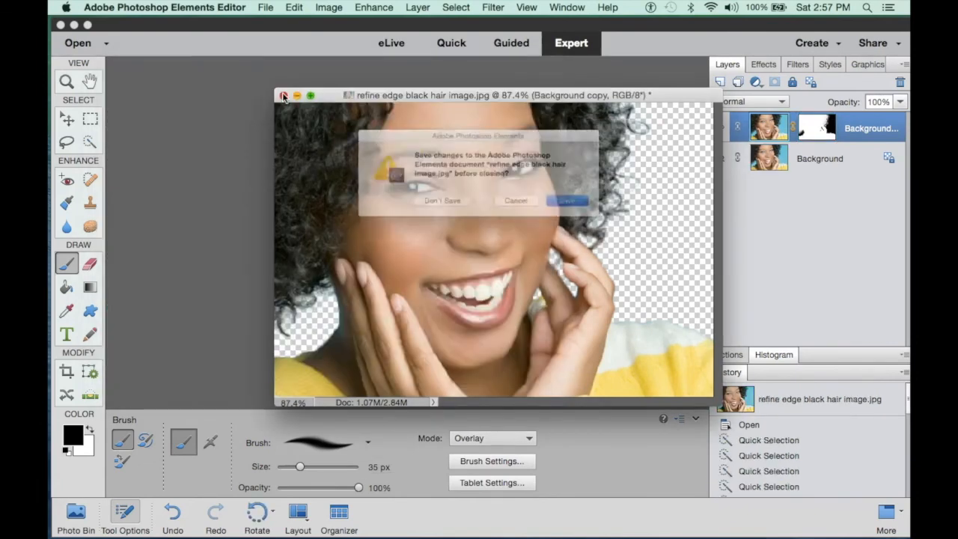
pyautogui.click(438, 209)
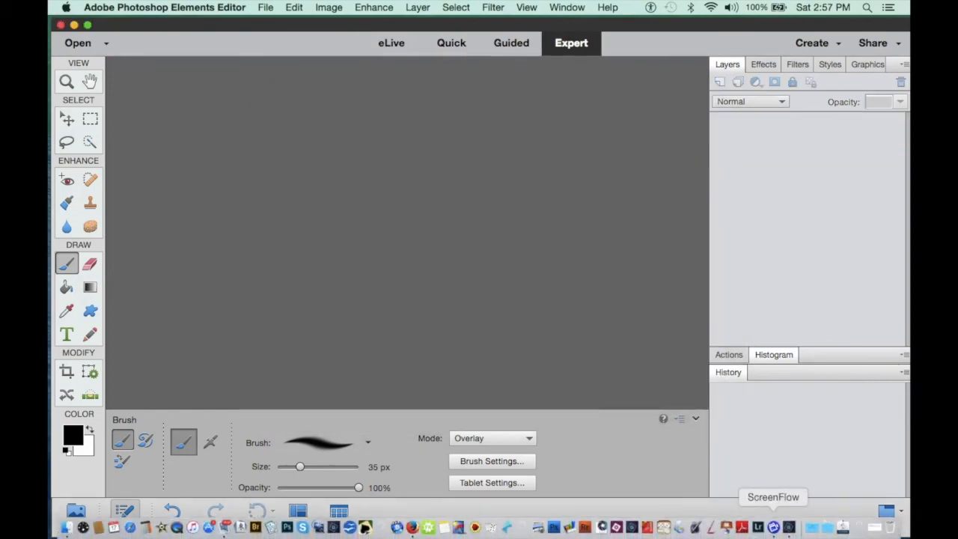